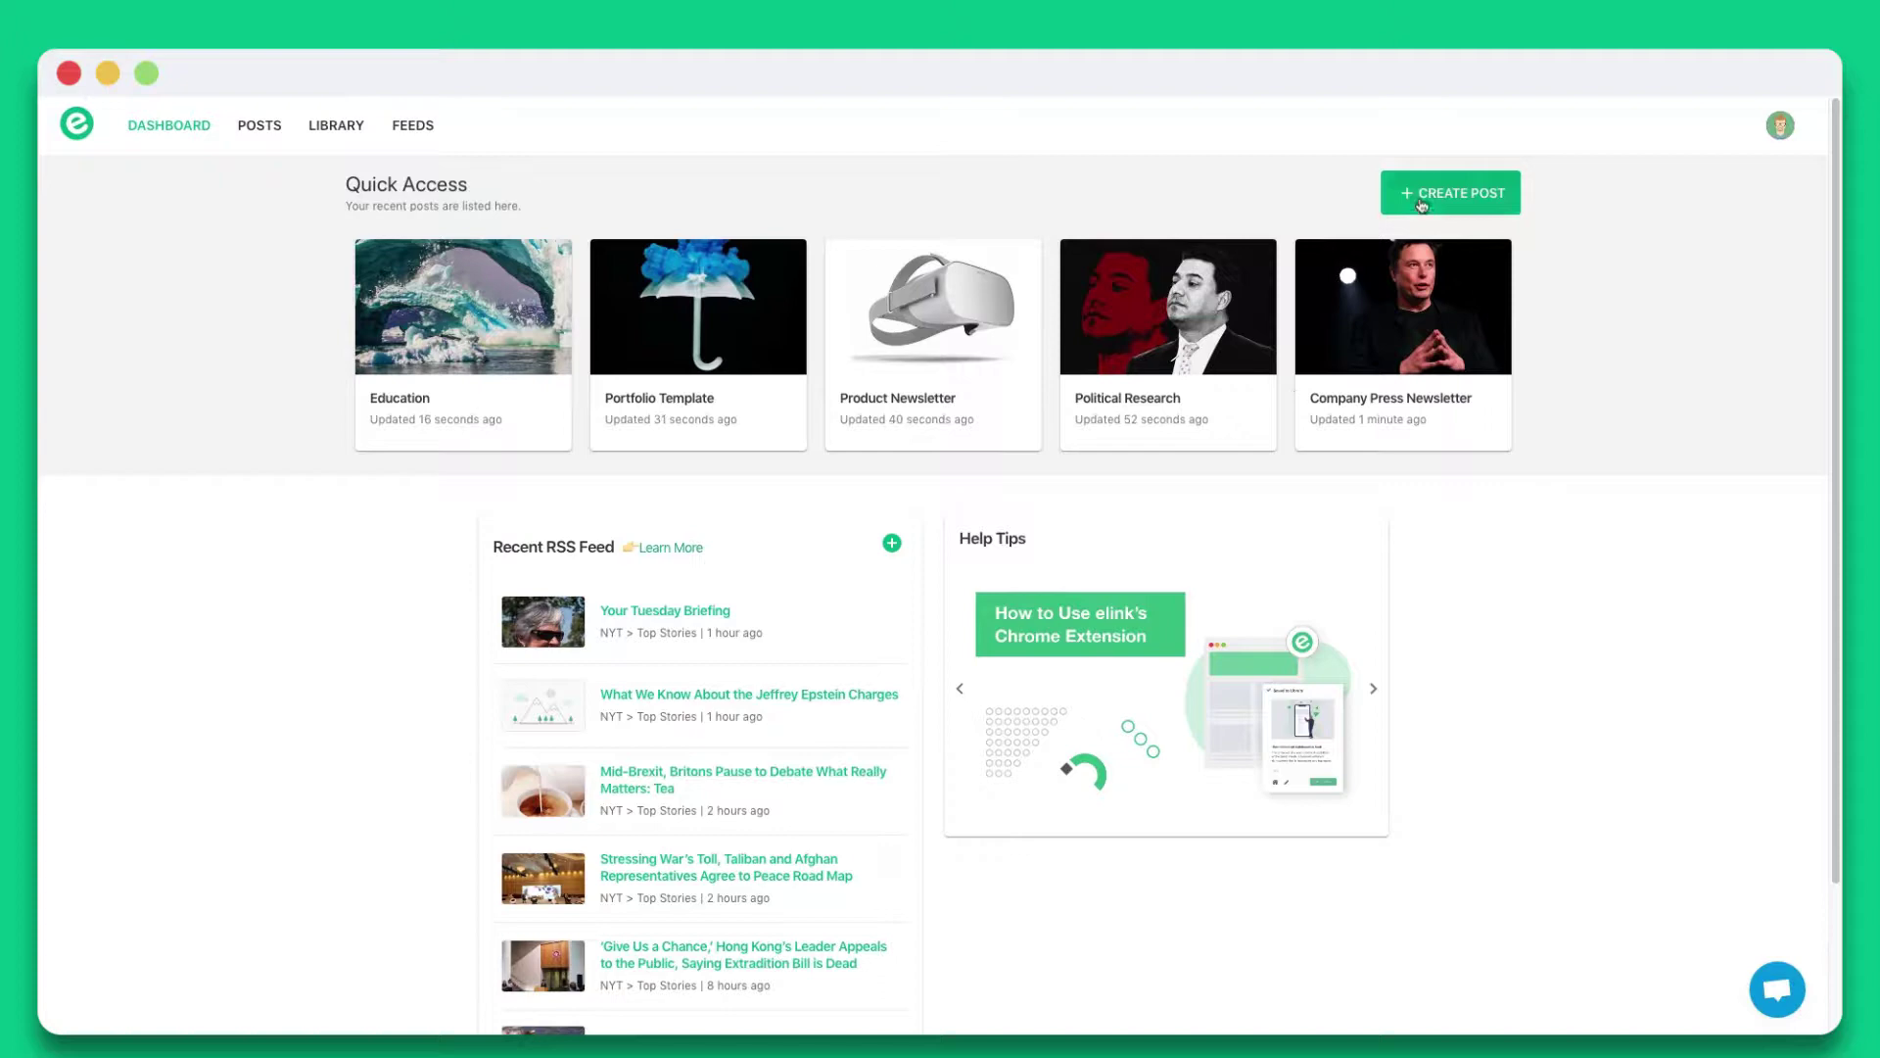
Start a new post from a template, previewing the News Feed template
{"action": "left_click", "coordinate": [1413, 203]}
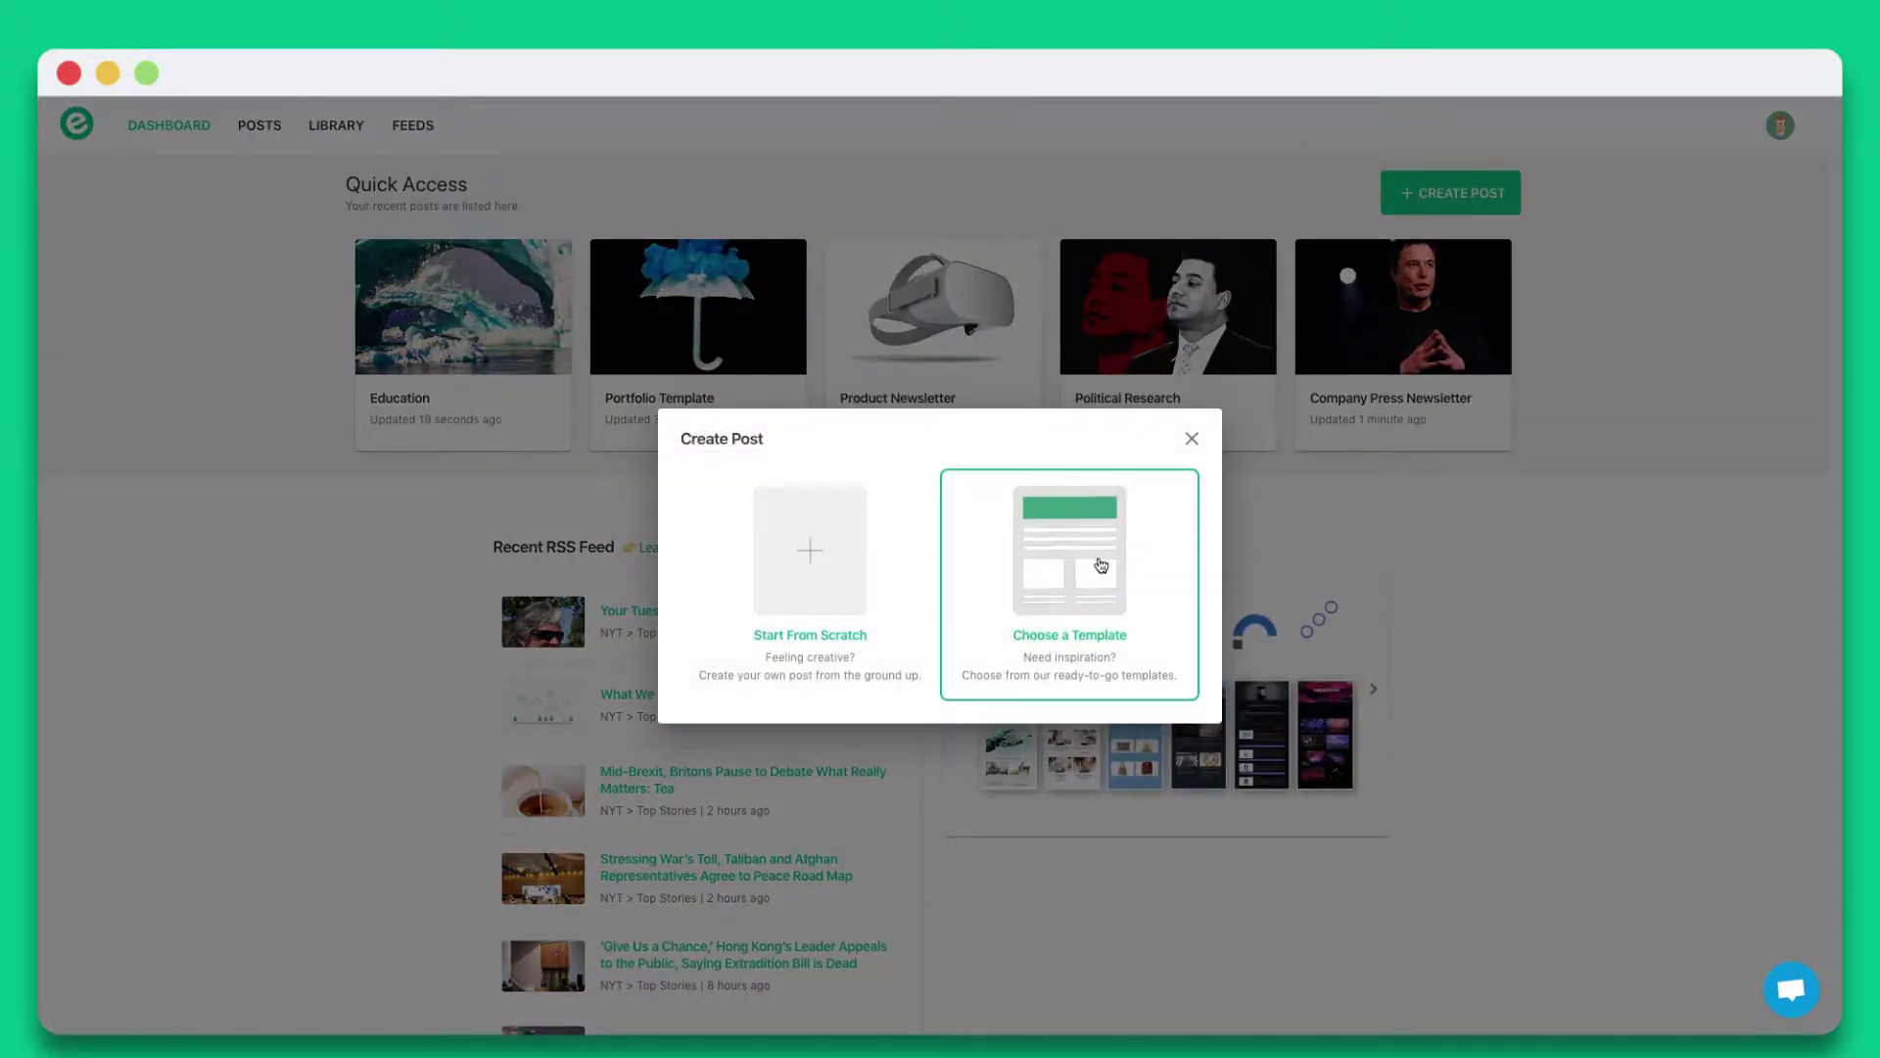
{"action": "left_click", "coordinate": [1099, 565]}
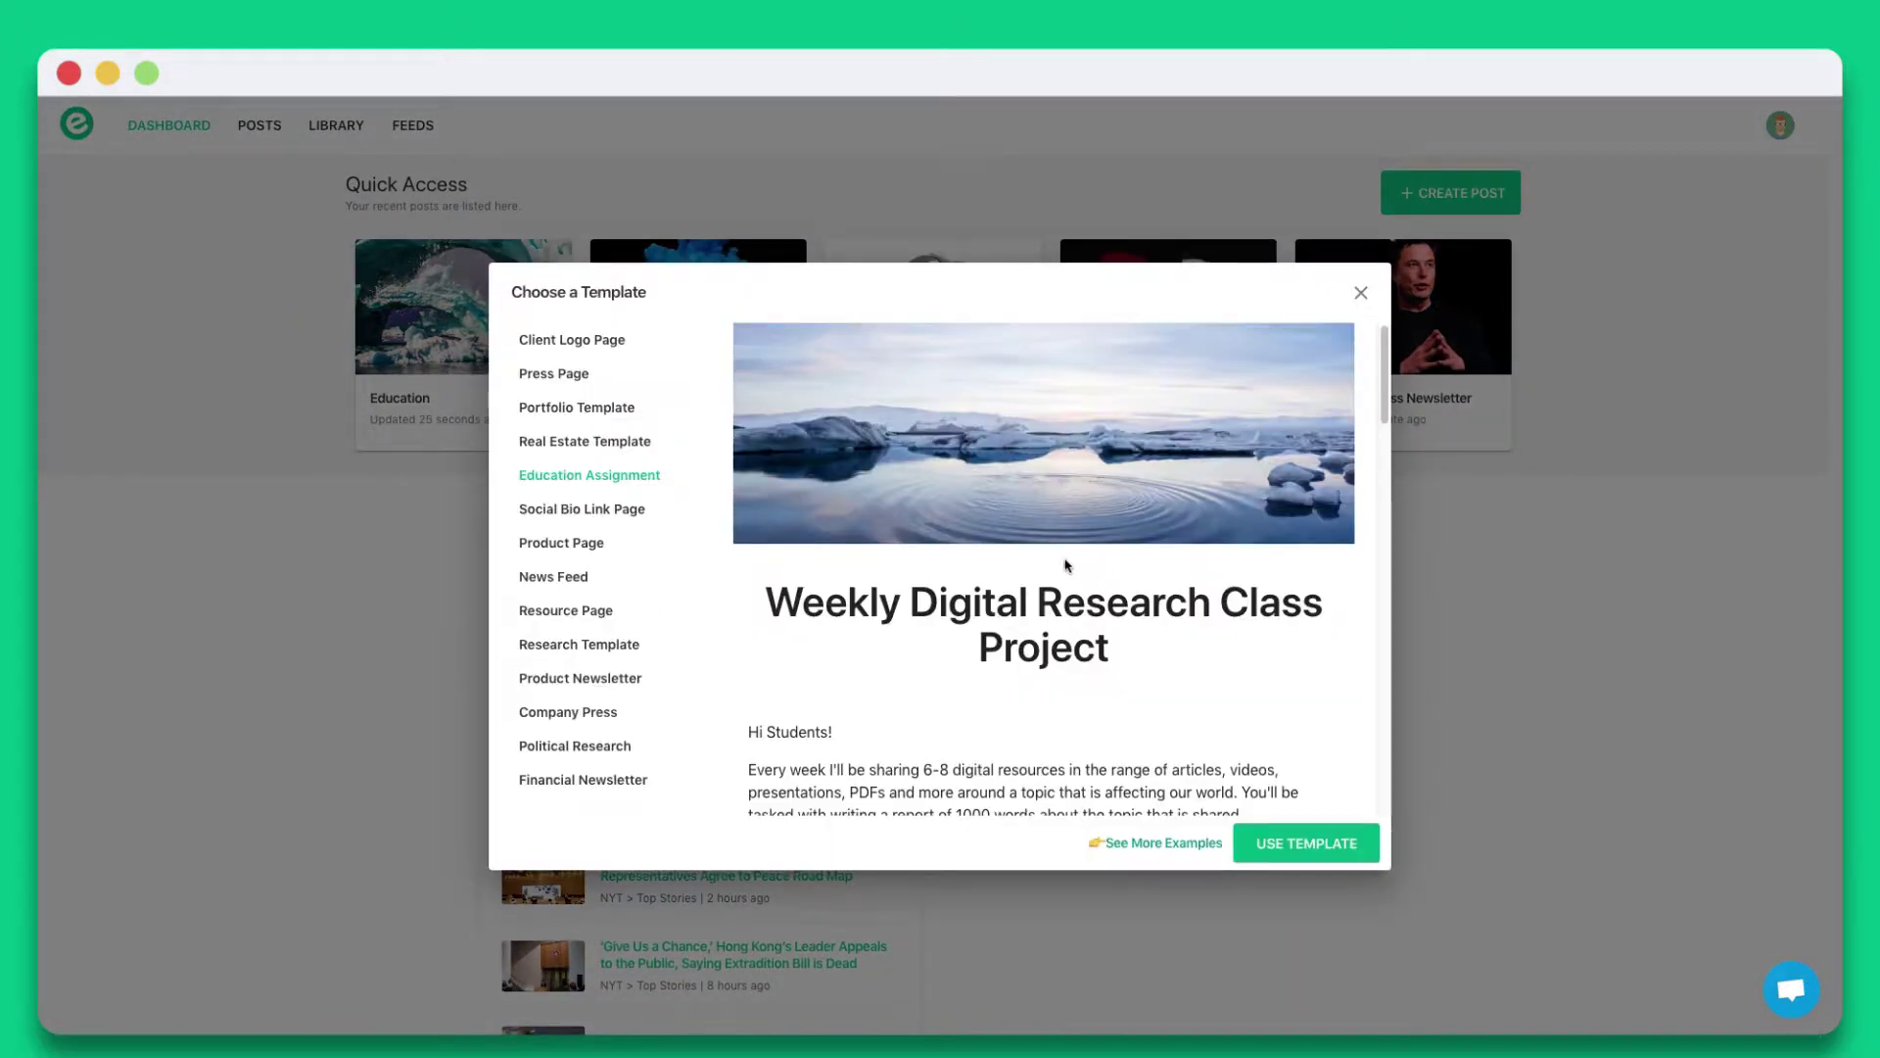
{"action": "left_click", "coordinate": [582, 567]}
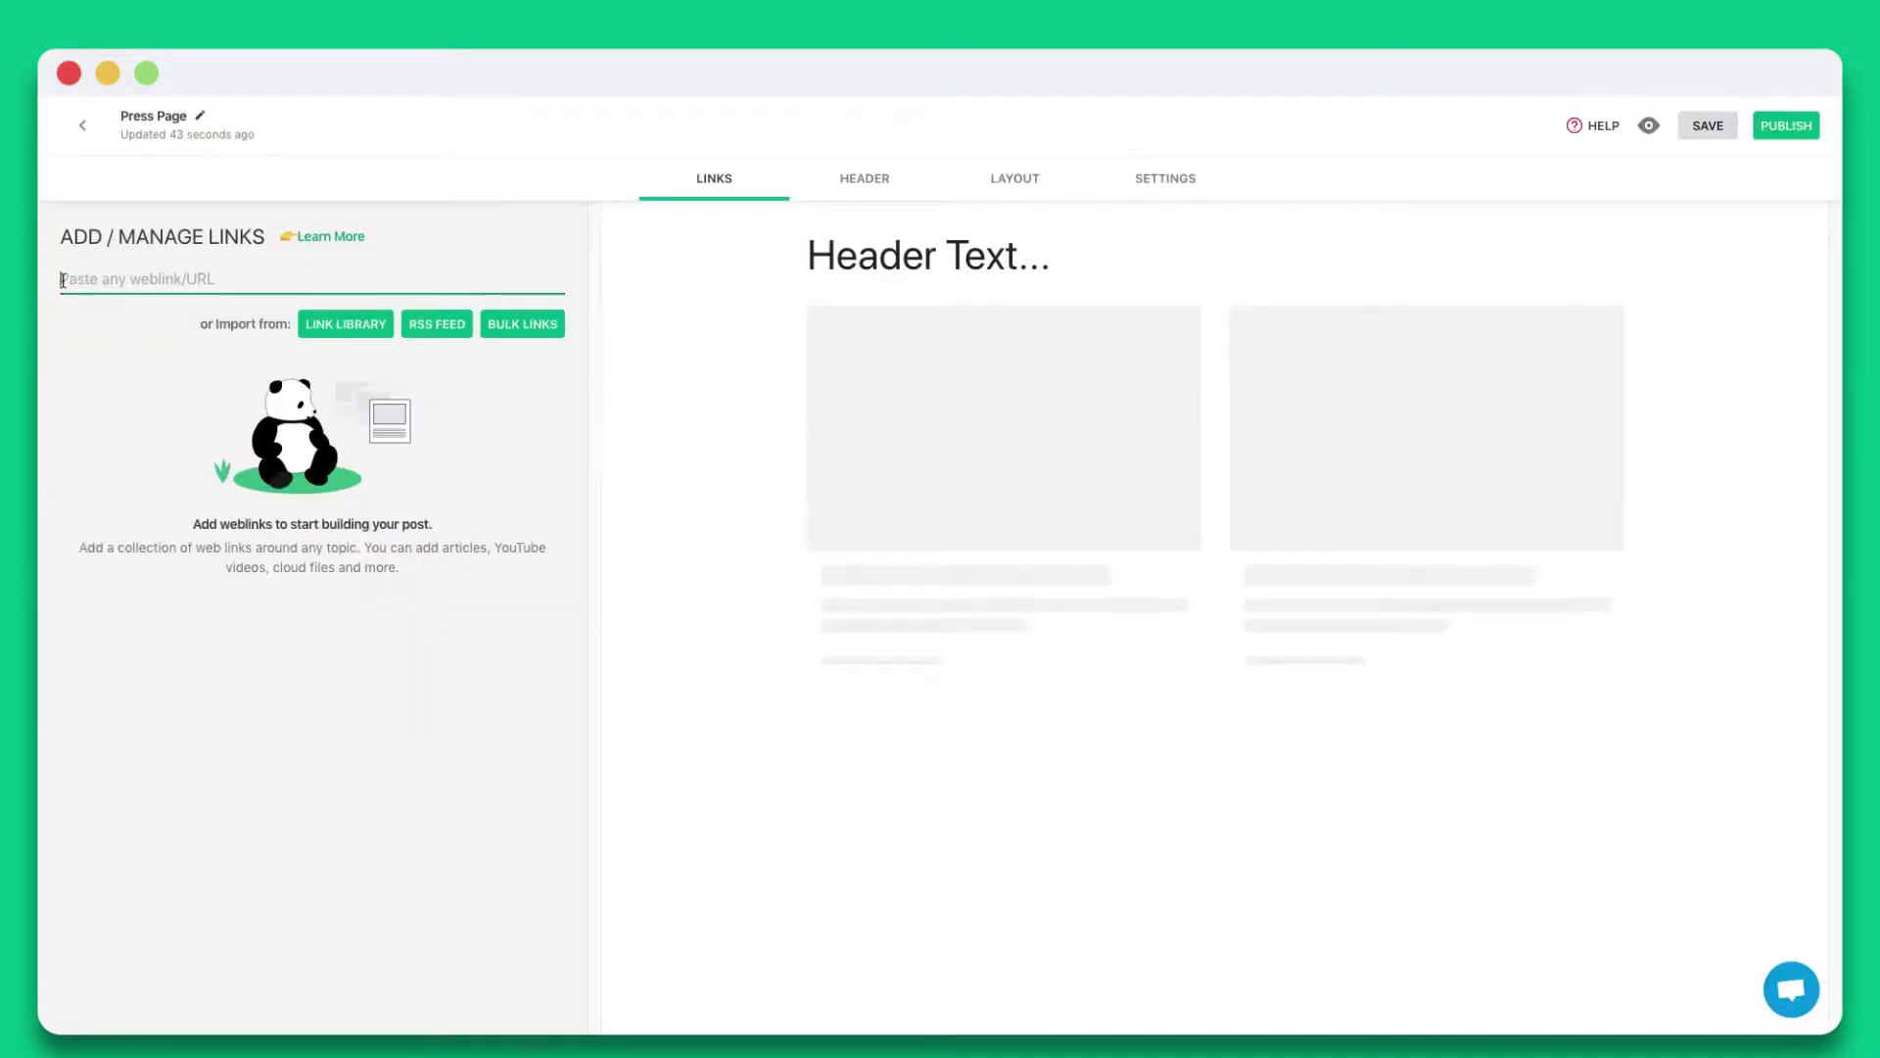
Paste article URLs, including the campaignlive.co.uk and scoro.com articles, to add them as link cards
{"action": "type", "text": "https://www.awwwards.com/websites/design-agencies/"}
{"action": "key", "text": "Return"}
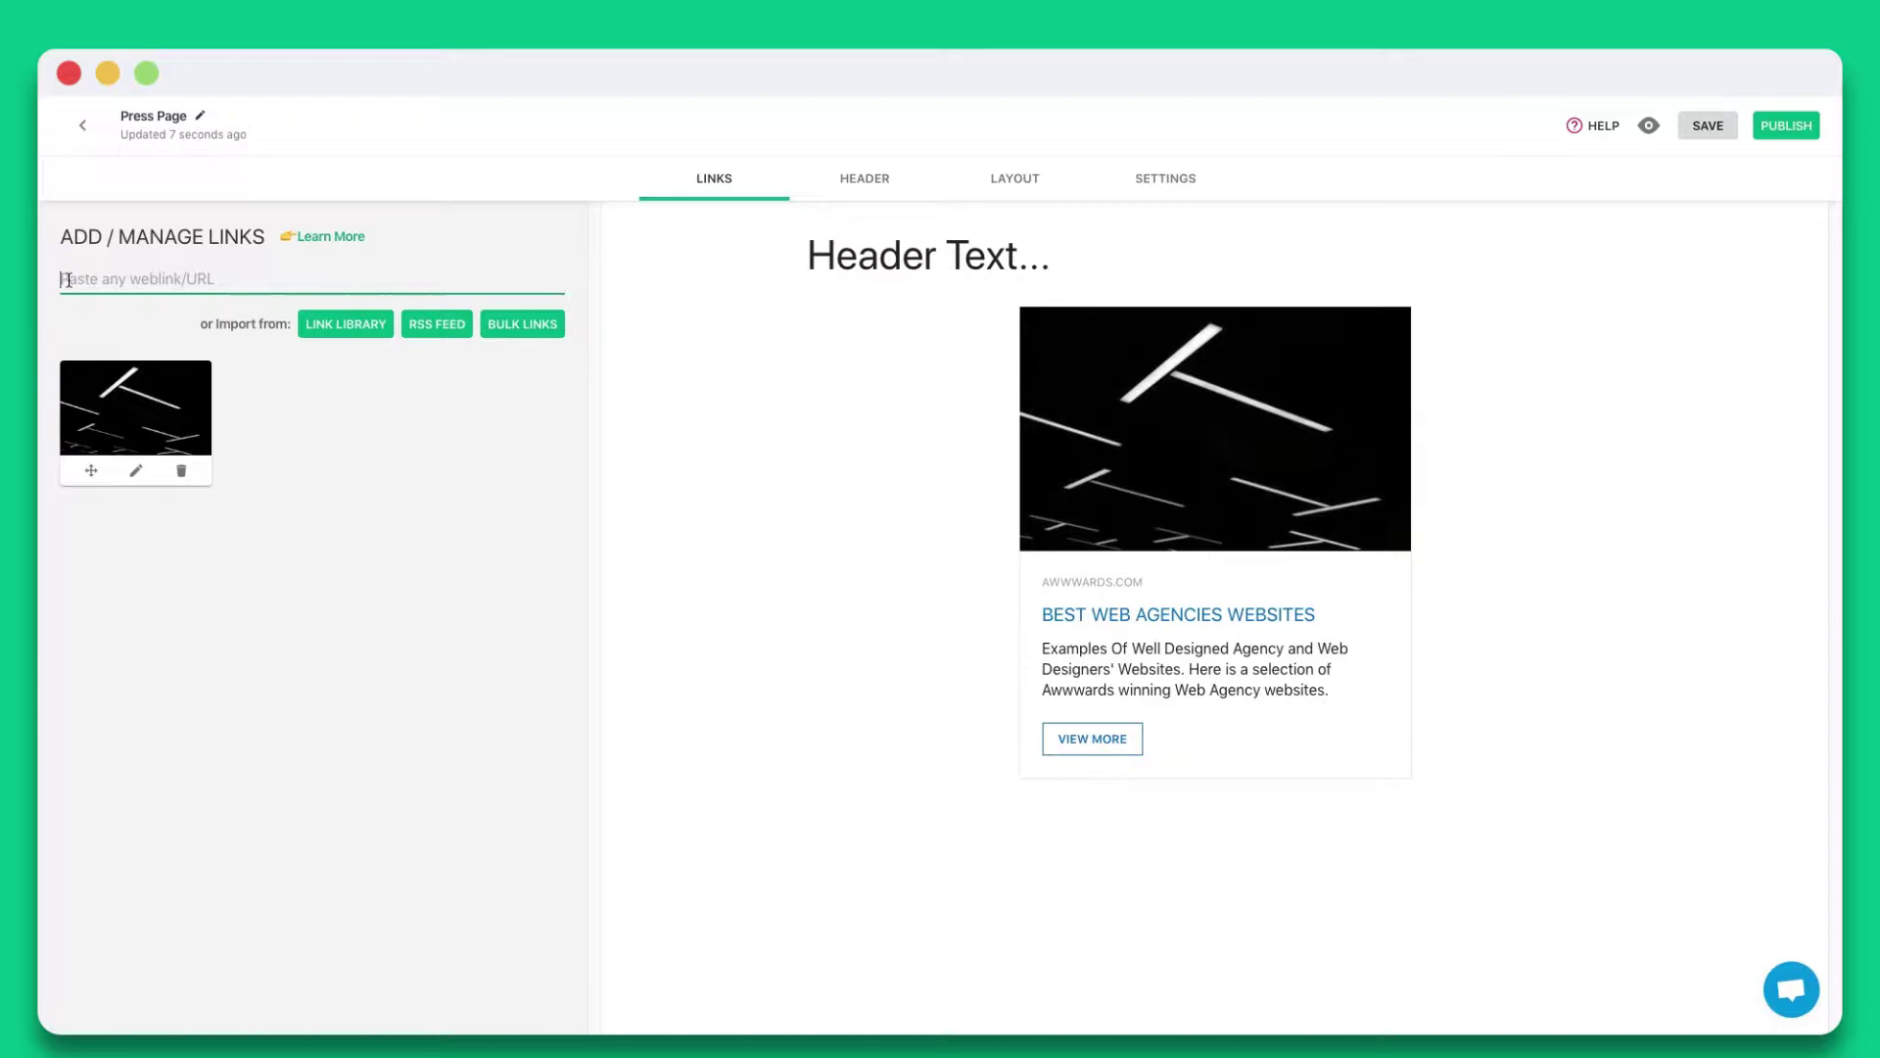
{"action": "type", "text": "https://www.campaignlive.co.uk/article/top-100-agencies/1427521"}
{"action": "key", "text": "Return"}
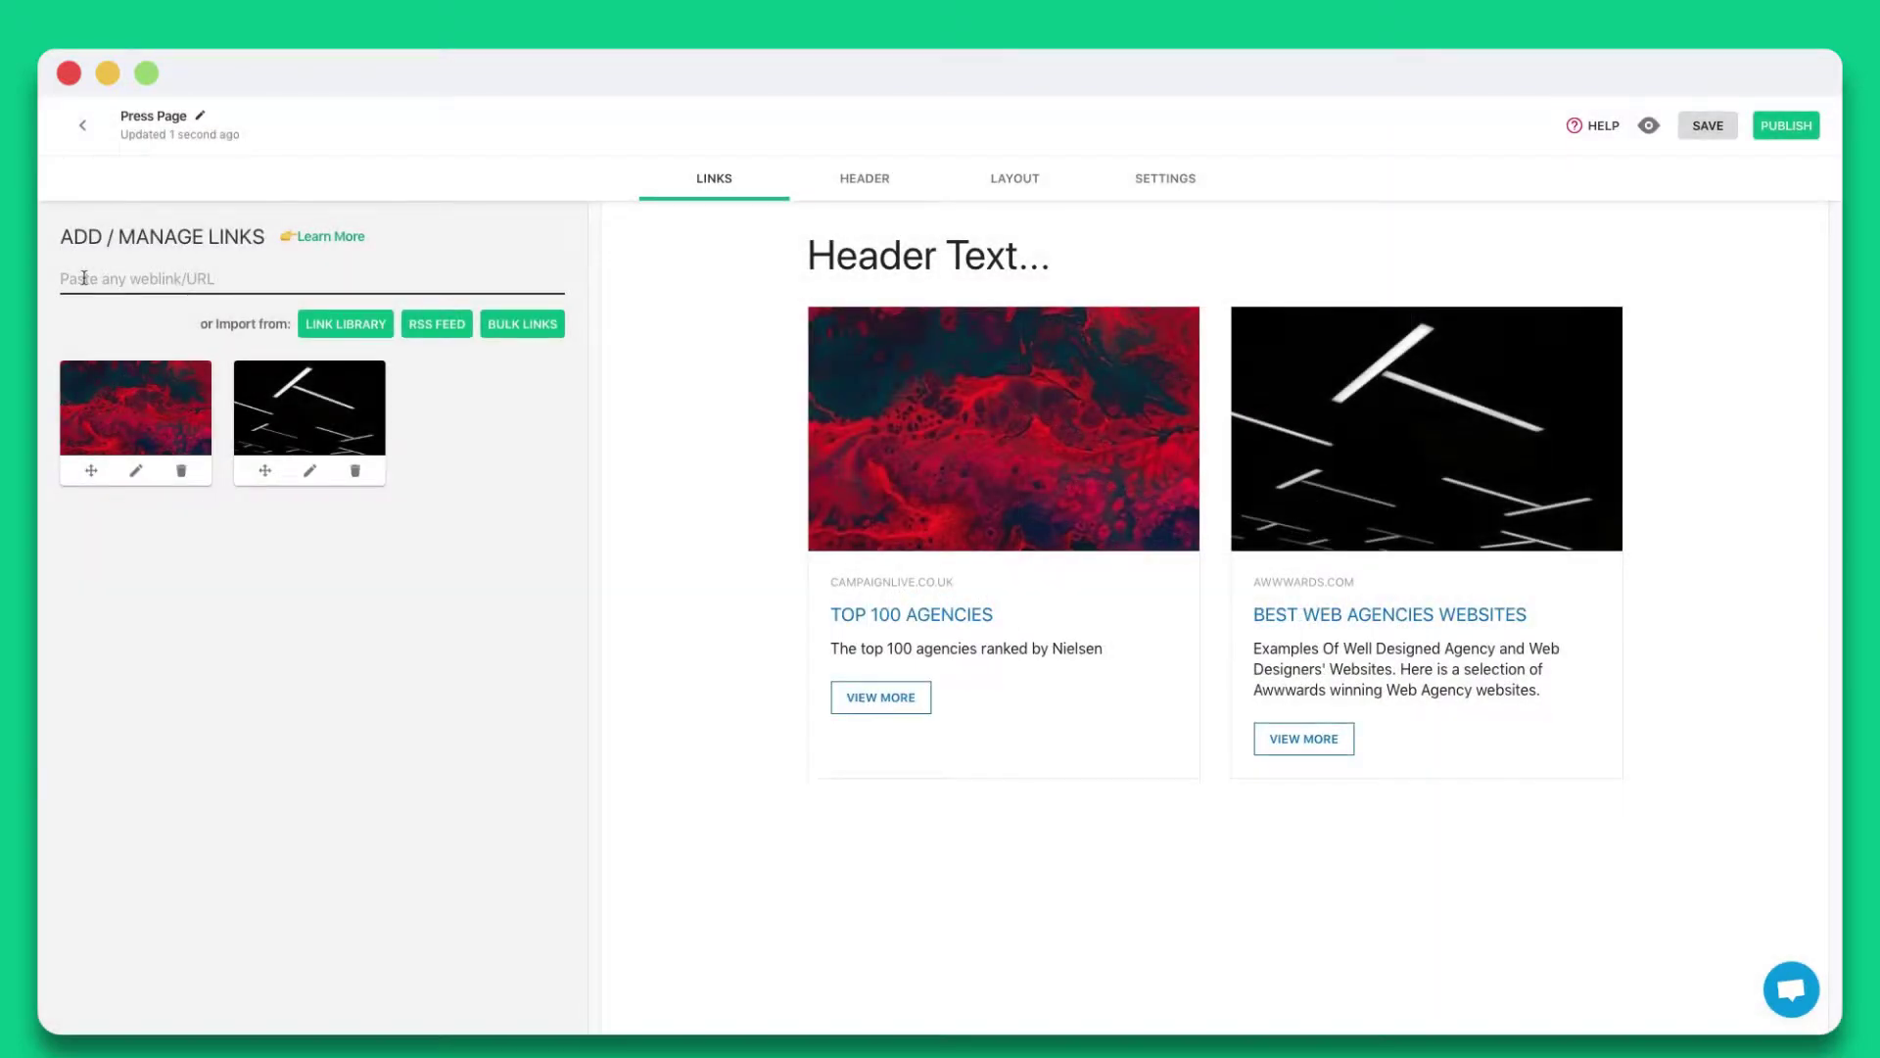
{"action": "left_click", "coordinate": [84, 278]}
{"action": "type", "text": "https://www.scoro.com/blog/blogs-for-creative-agencies"}
{"action": "key", "text": "Return"}
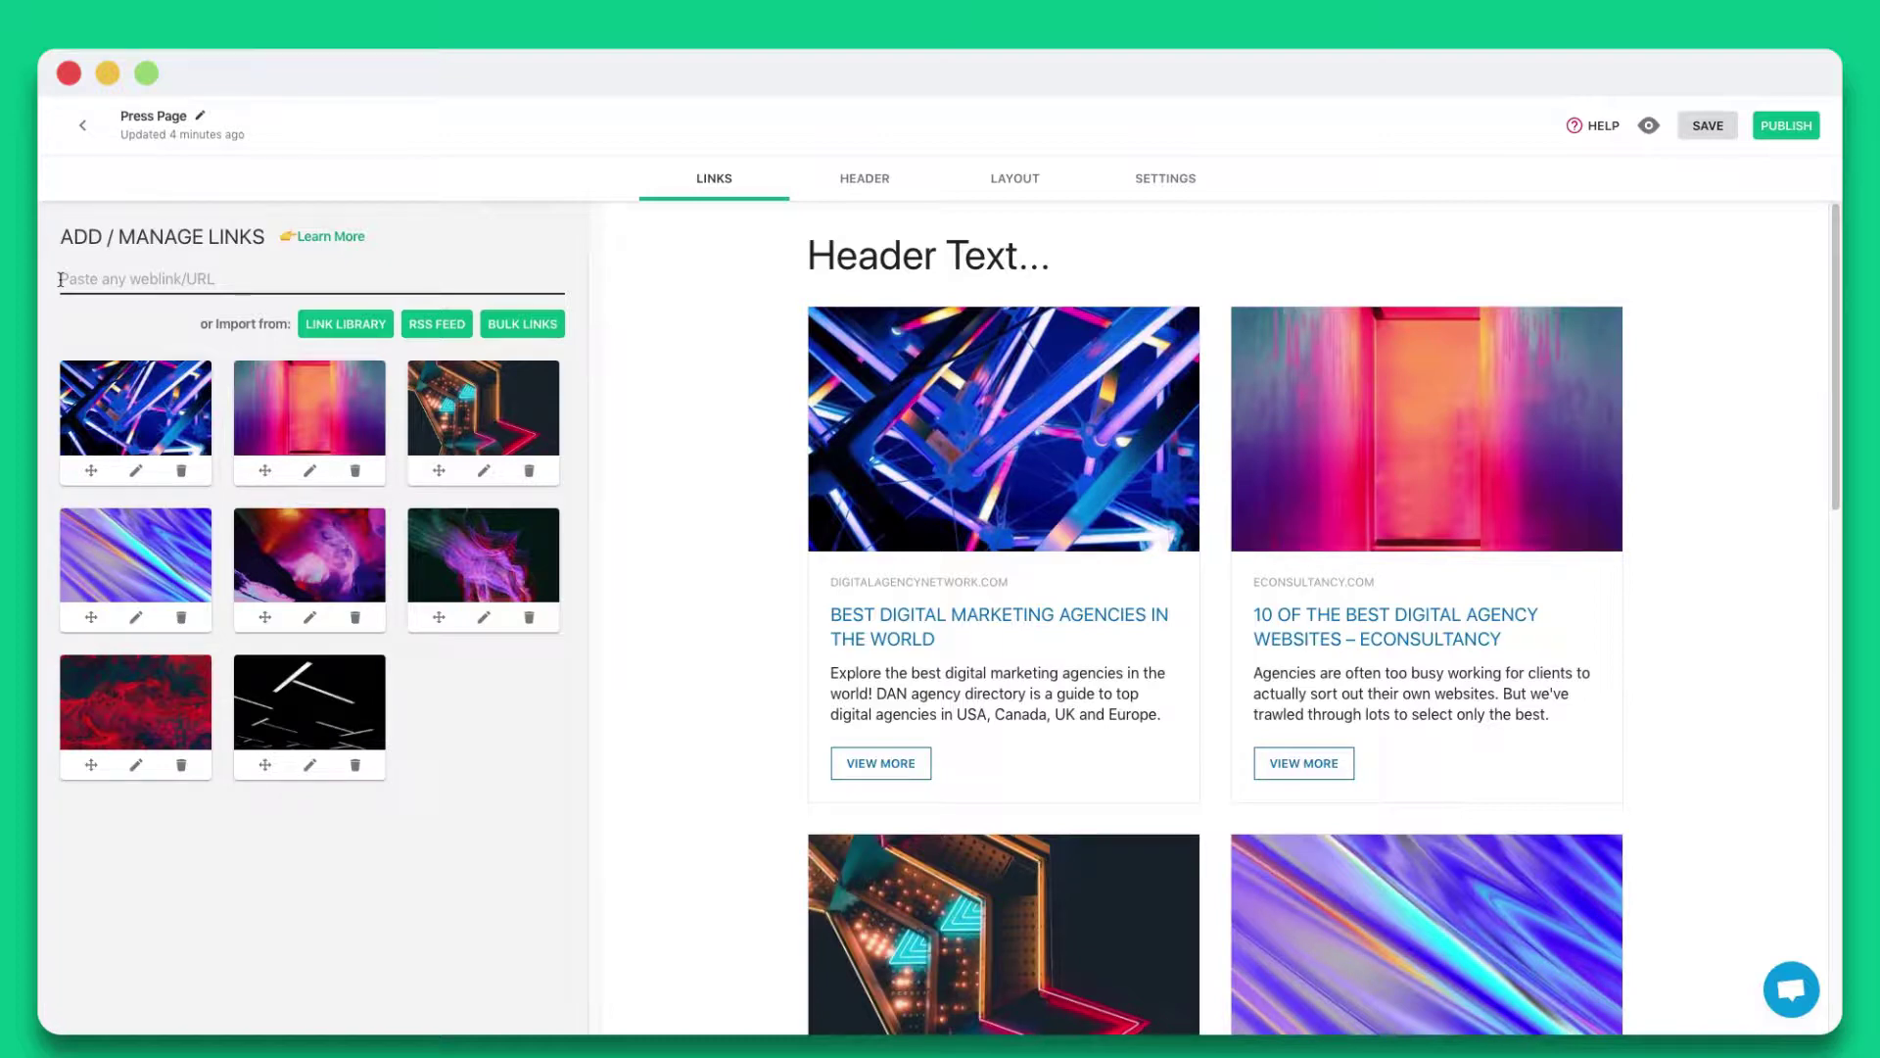
{"action": "left_click", "coordinate": [61, 279]}
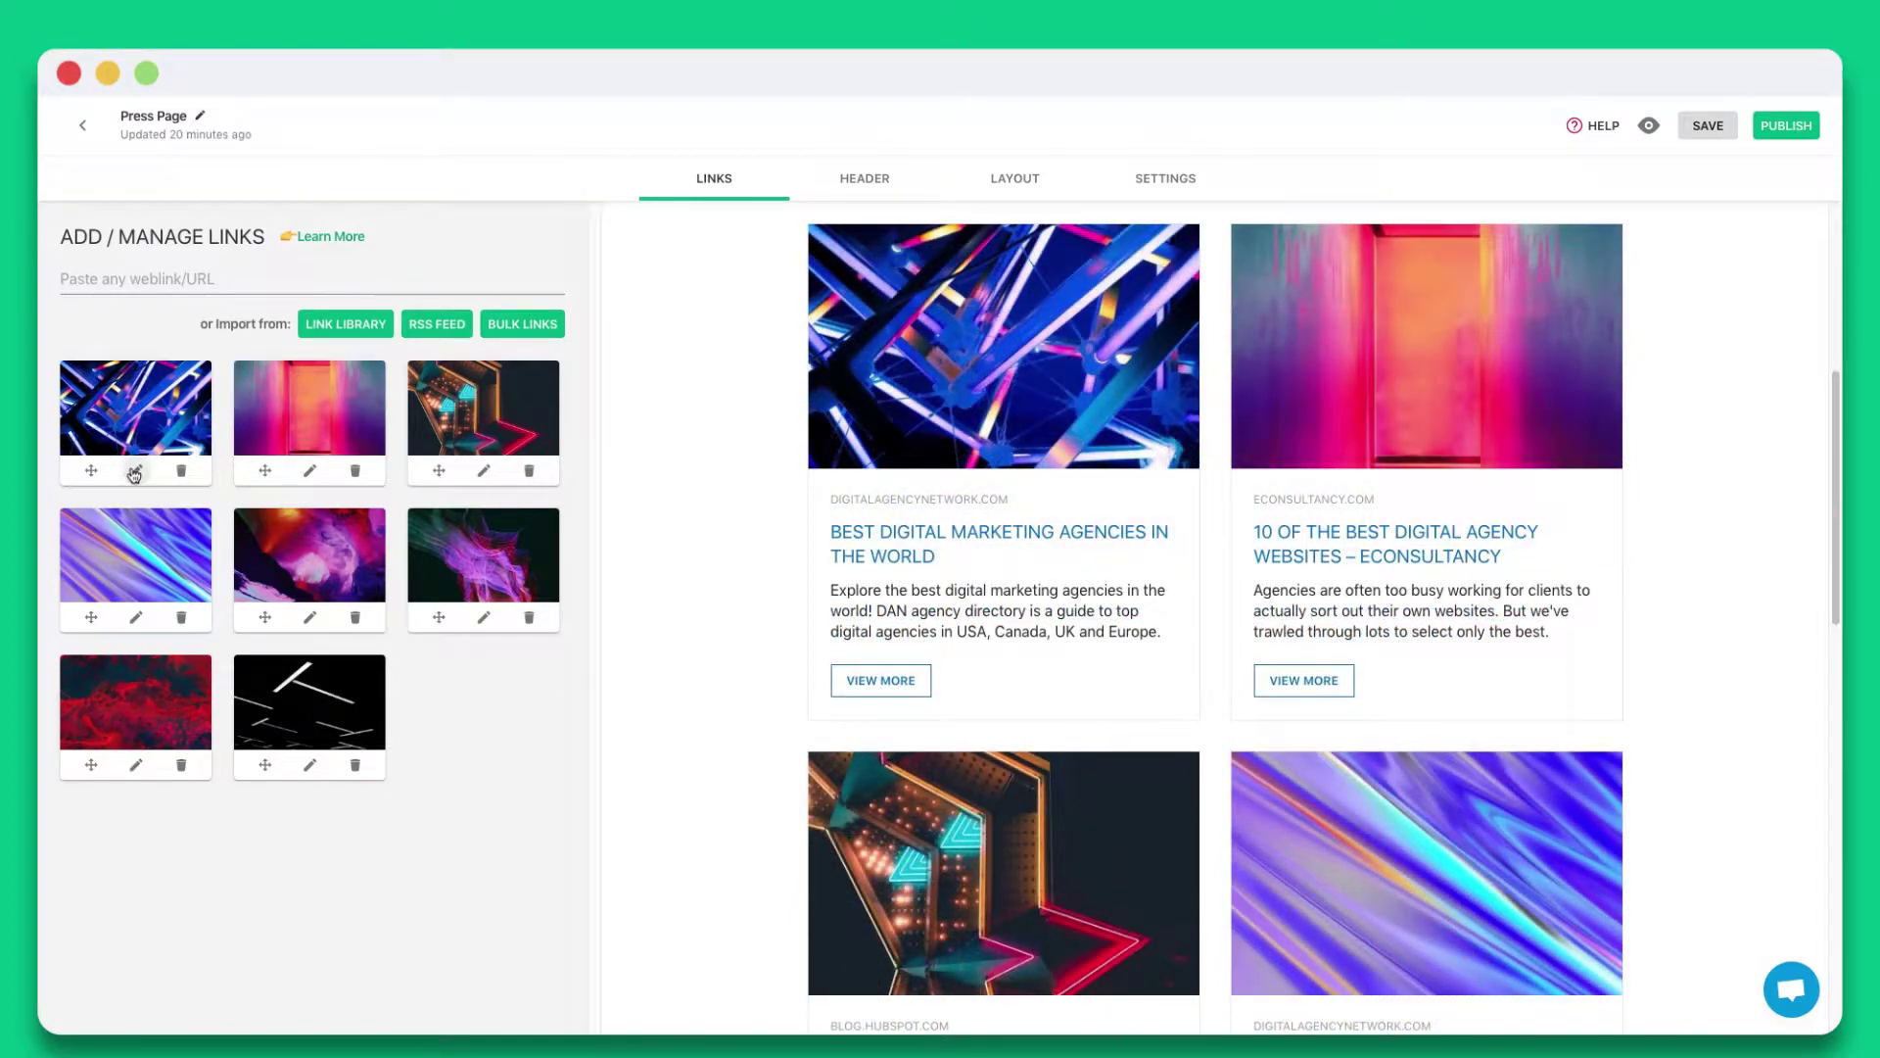
Edit the first link card's title and description, and replace its picture with a new image
{"action": "left_click", "coordinate": [136, 471]}
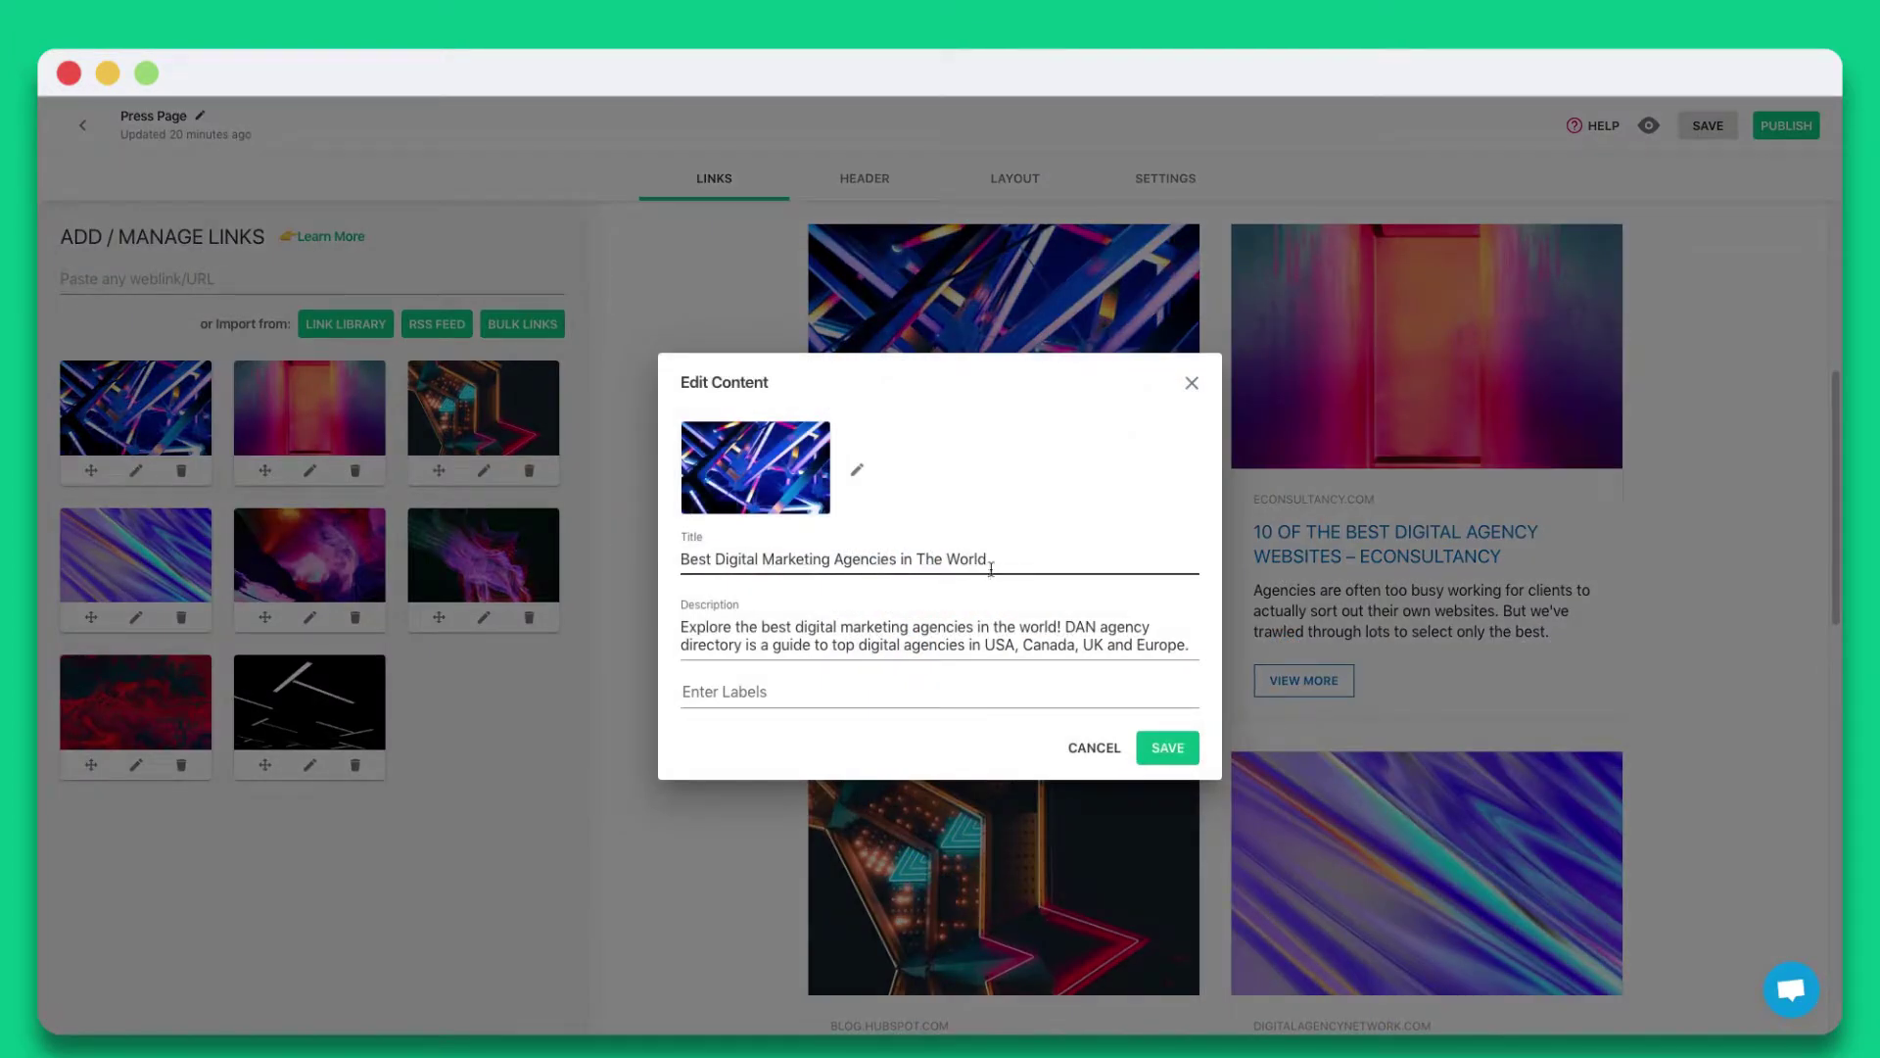
{"action": "left_click_drag", "start_coordinate": [989, 561], "coordinate": [681, 571]}
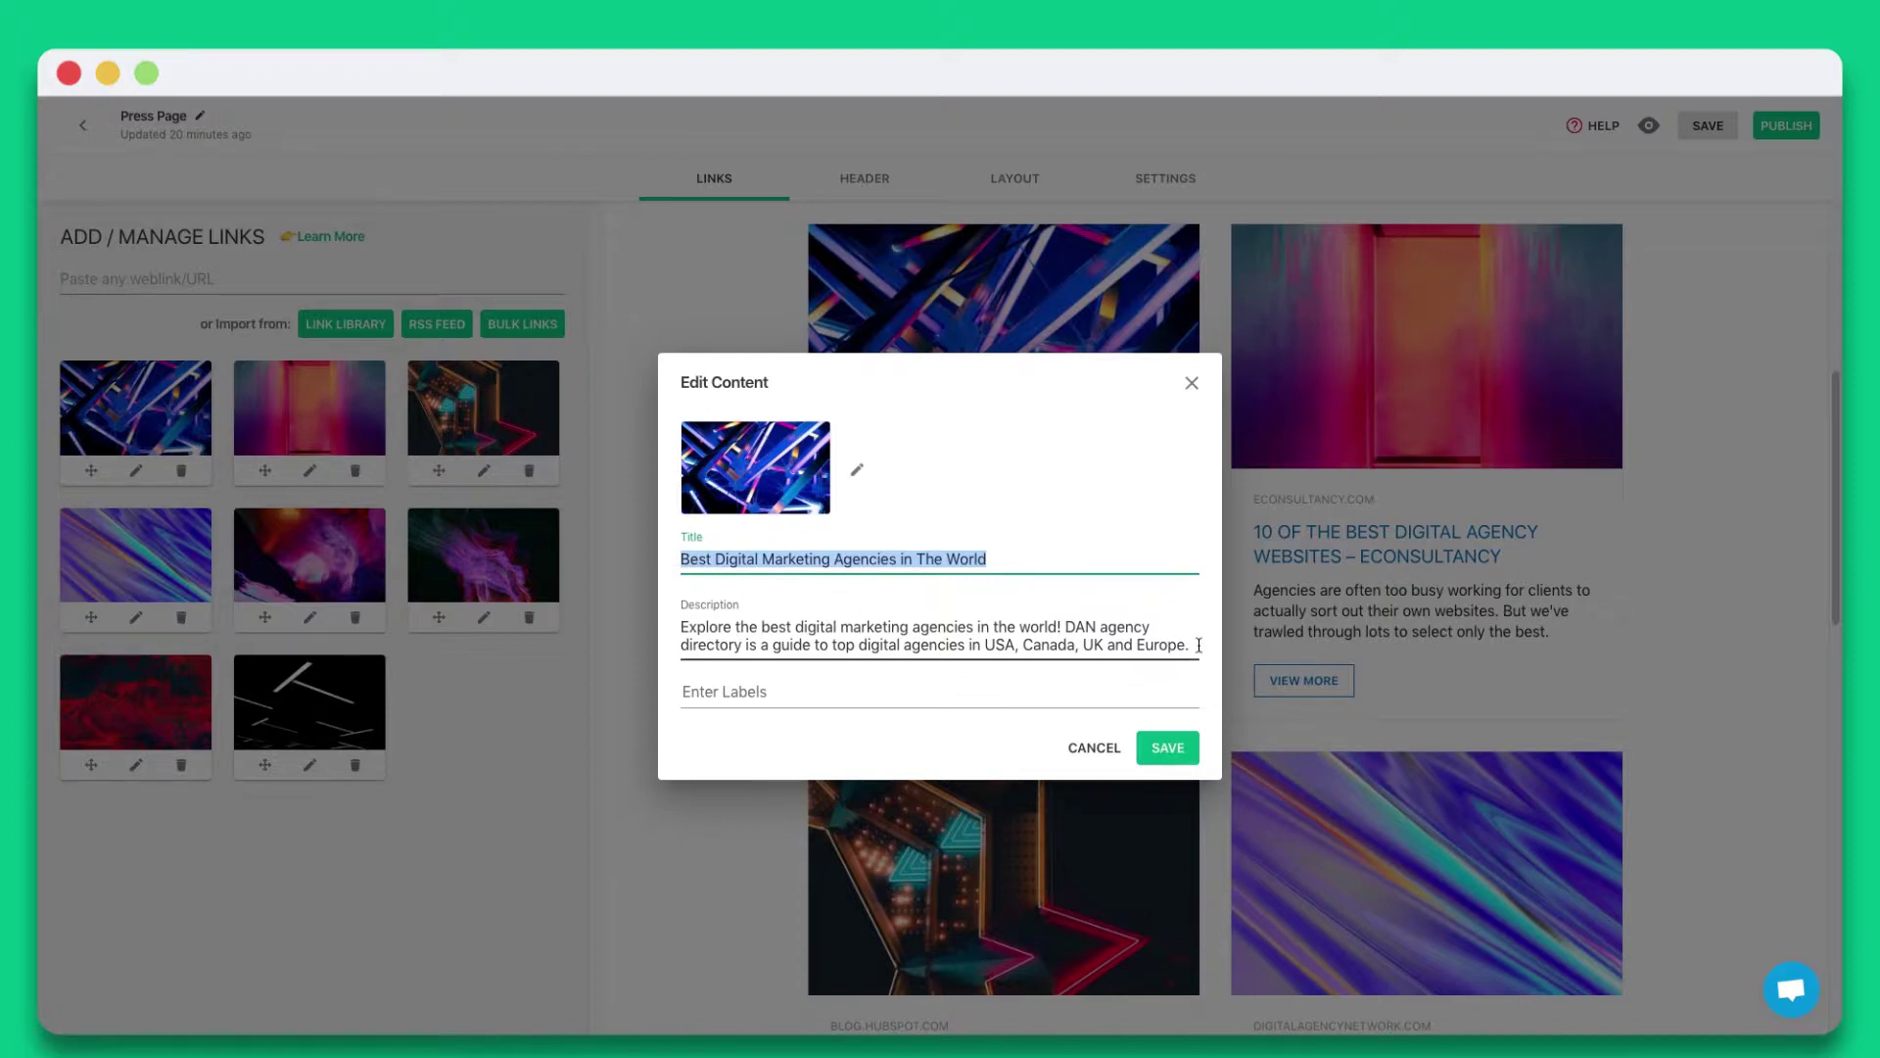
{"action": "left_click_drag", "start_coordinate": [1191, 645], "coordinate": [680, 627]}
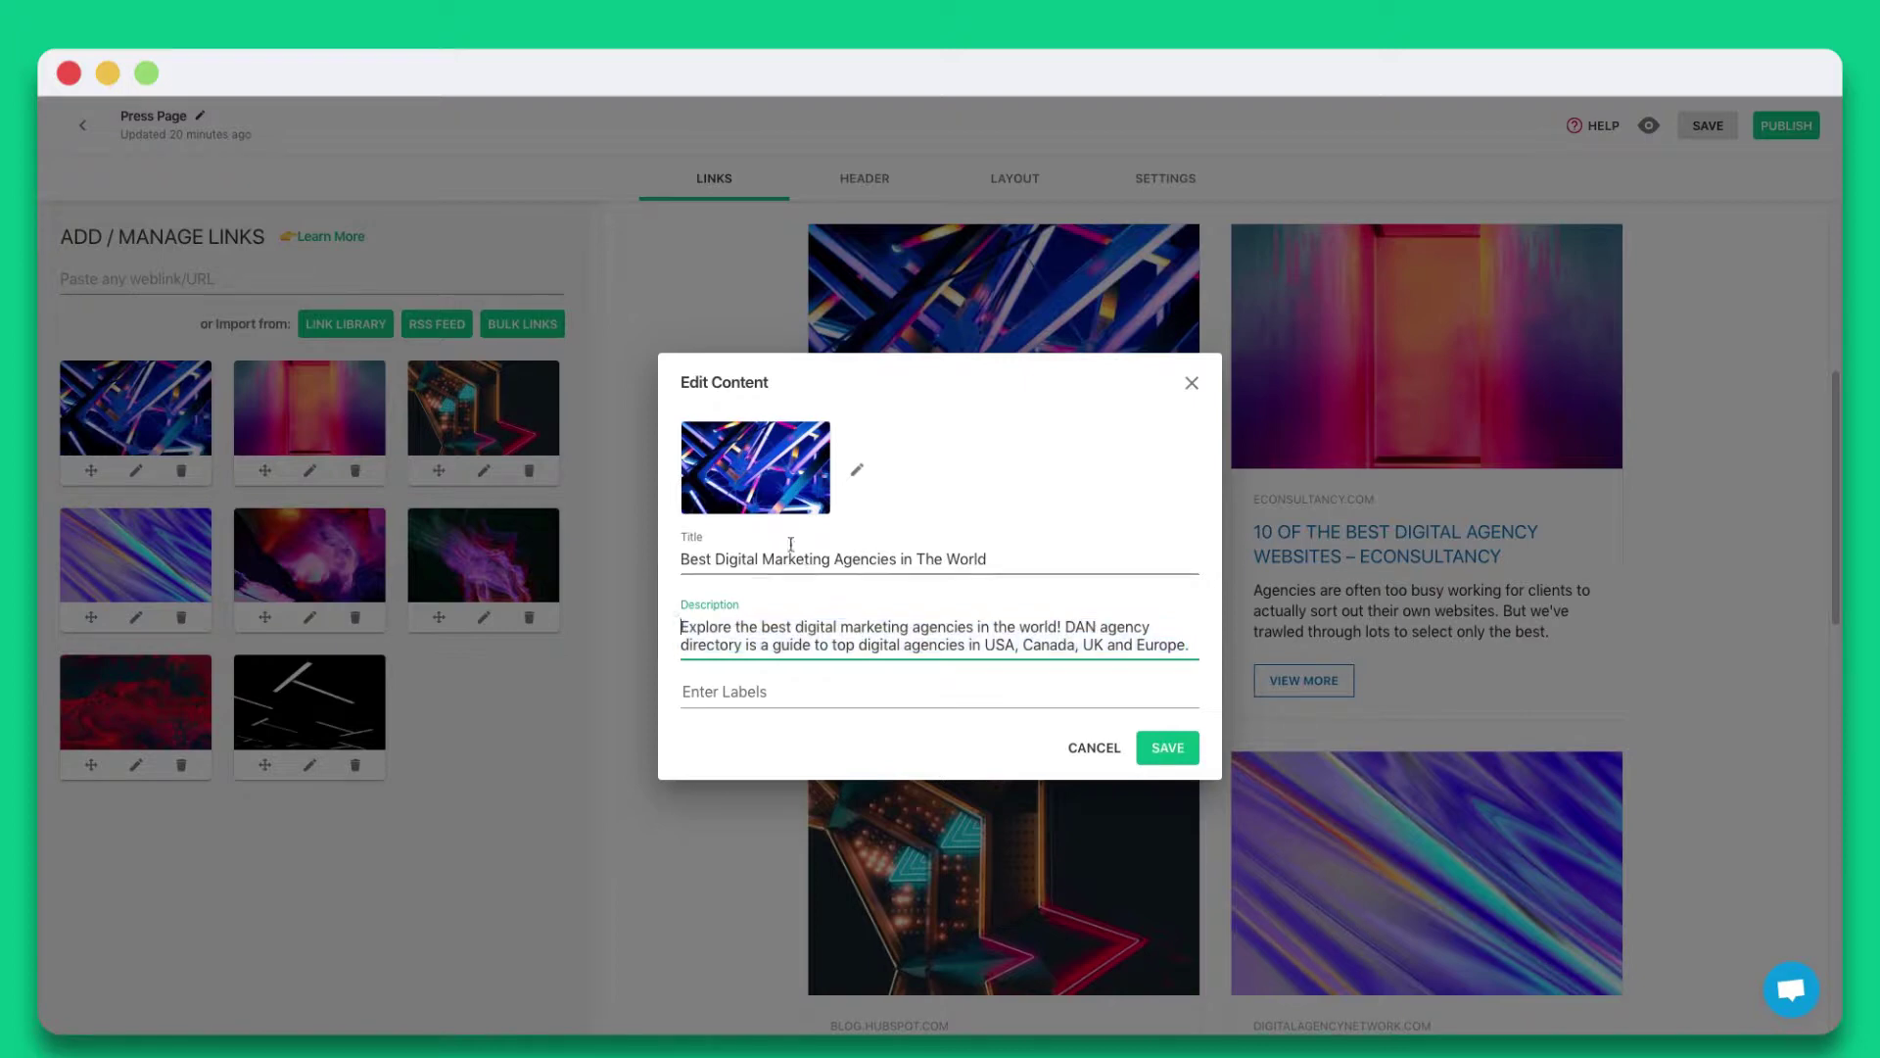
{"action": "left_click", "coordinate": [856, 469]}
{"action": "left_click", "coordinate": [825, 751]}
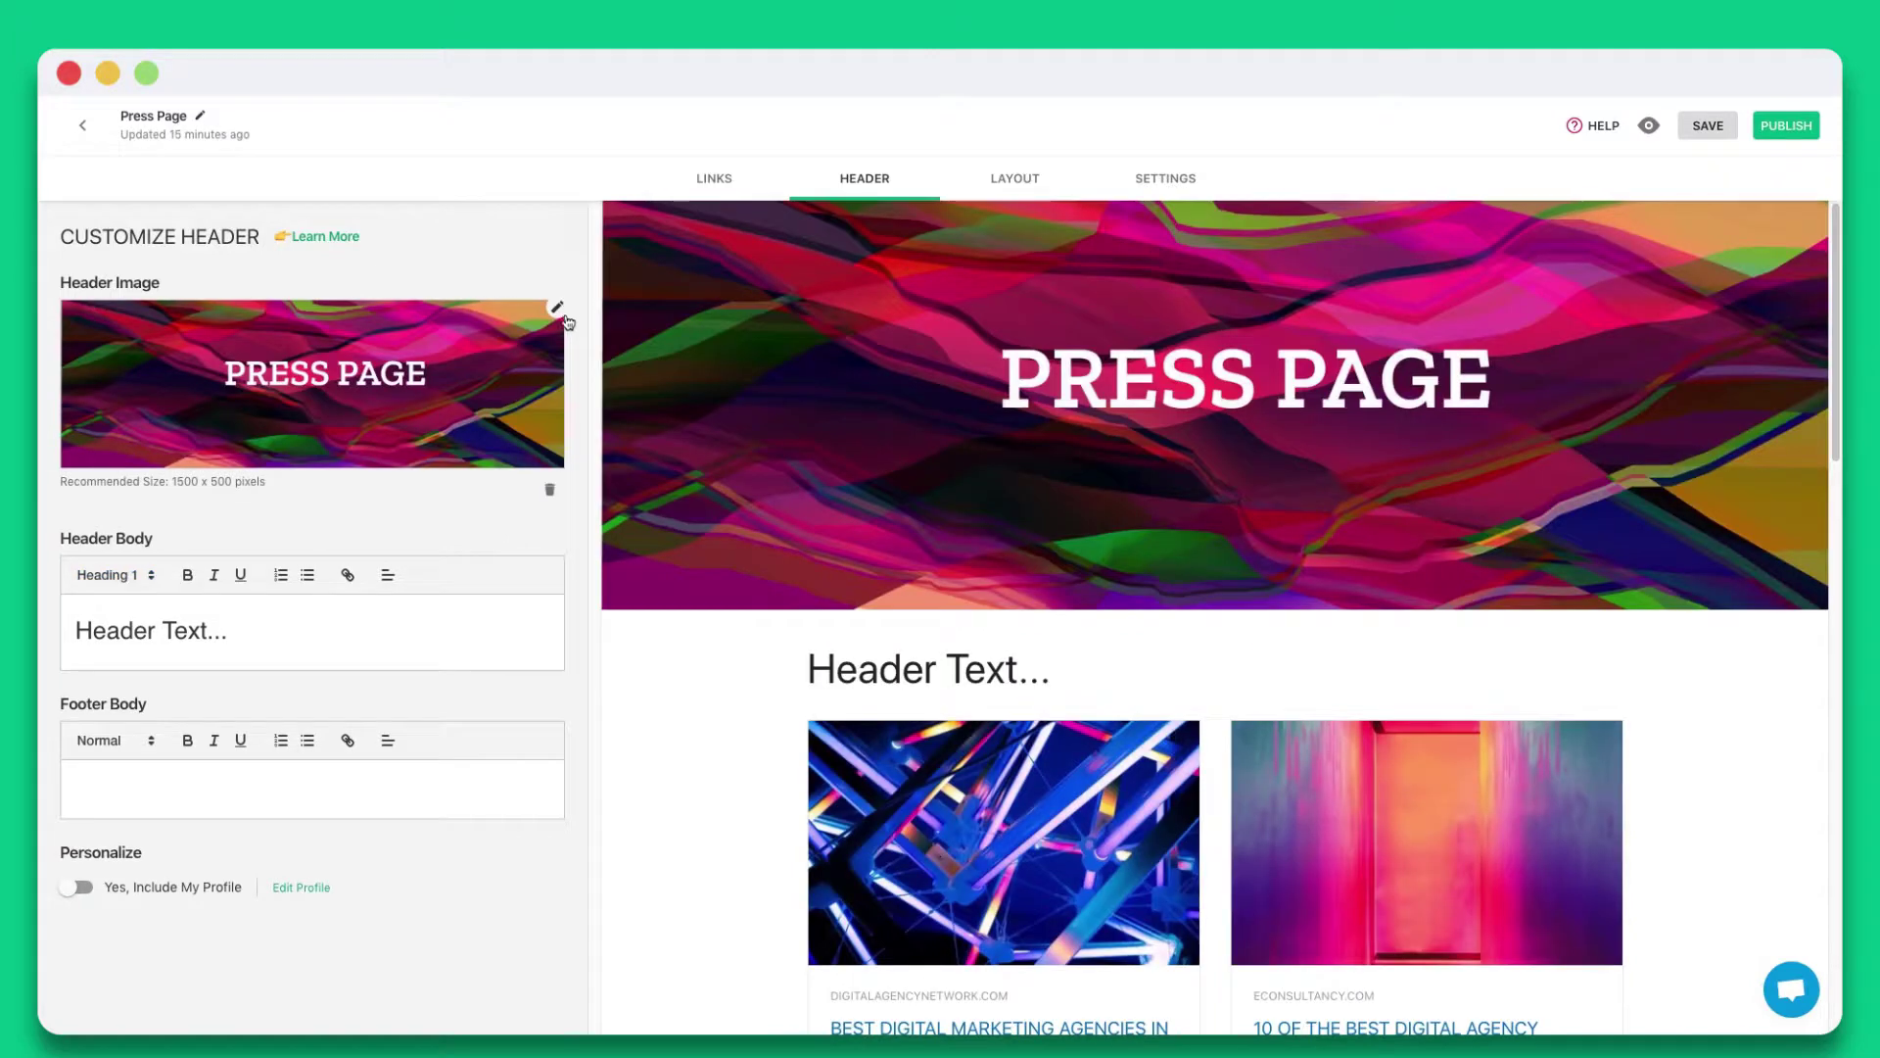
Start editing the header's body text
{"action": "left_click", "coordinate": [238, 630]}
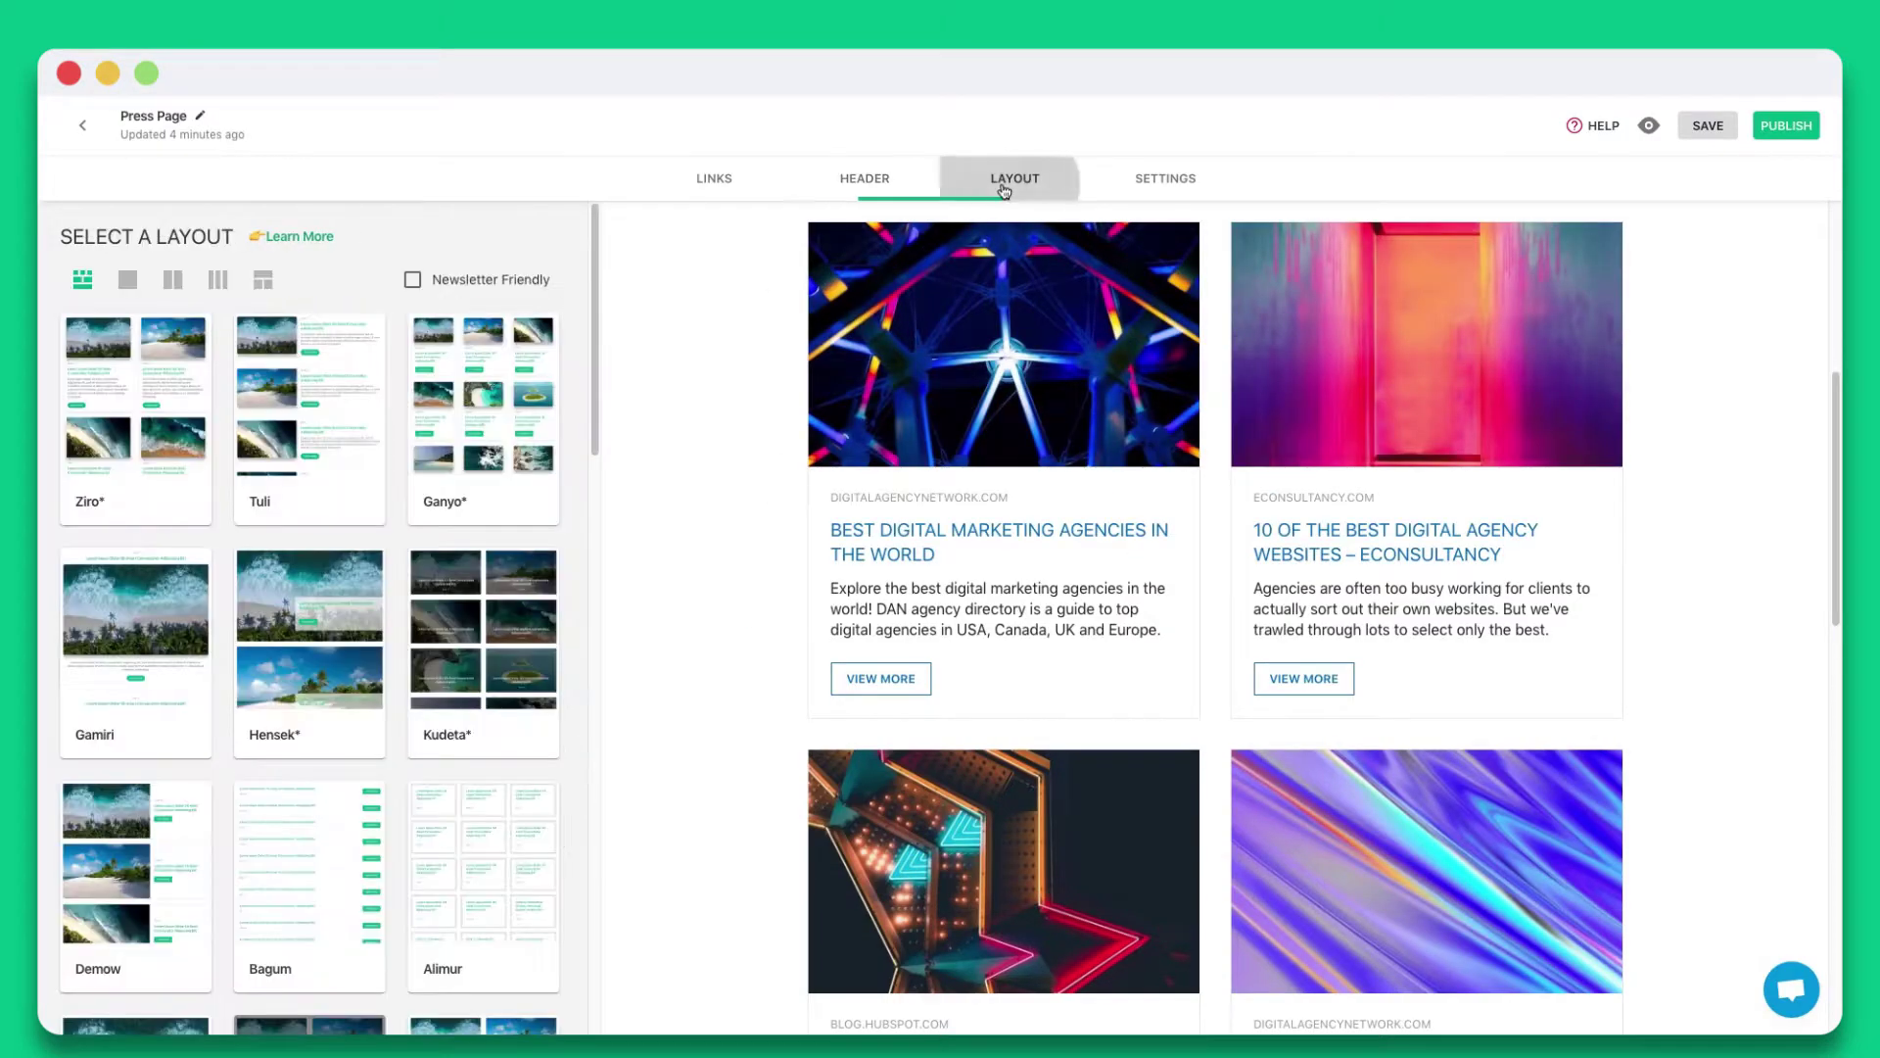
Try the Ziro, Tuli, Ganyo and Kudeta layouts, apply Sanur, then open Settings
{"action": "left_click", "coordinate": [197, 429]}
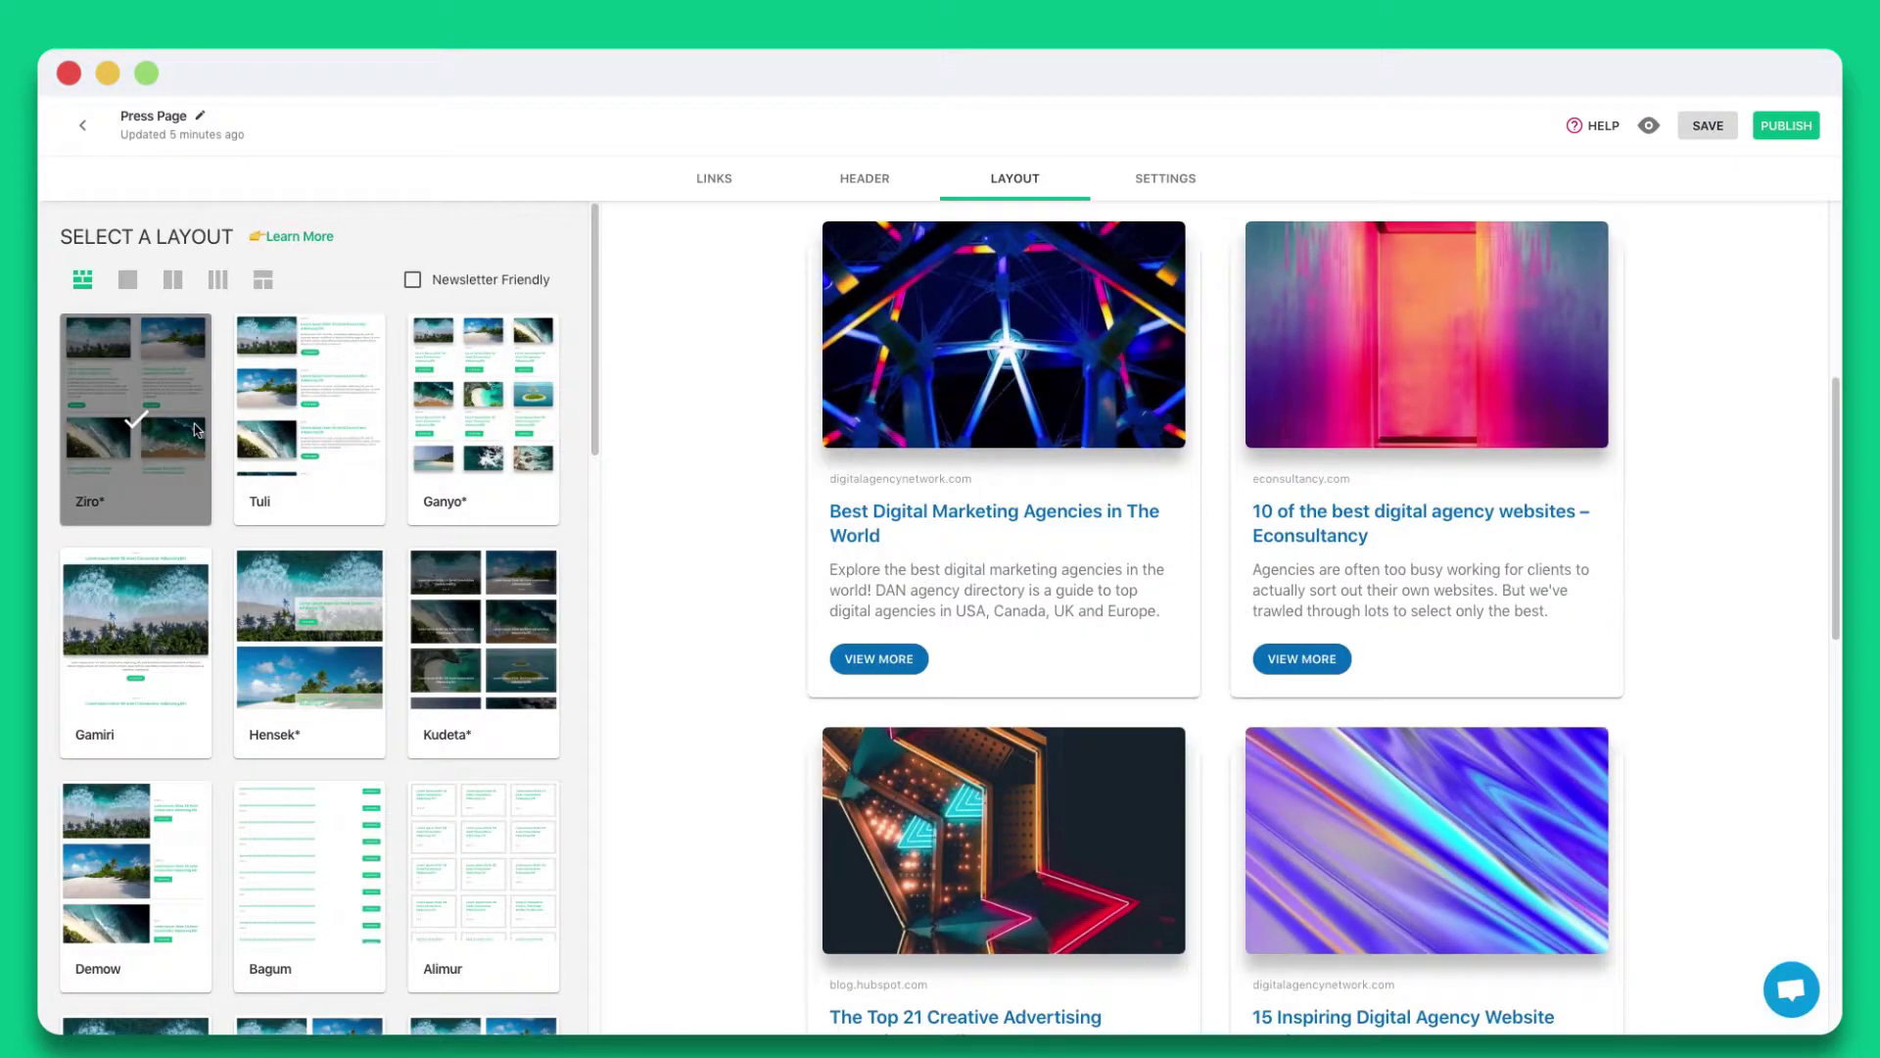
{"action": "left_click", "coordinate": [289, 435]}
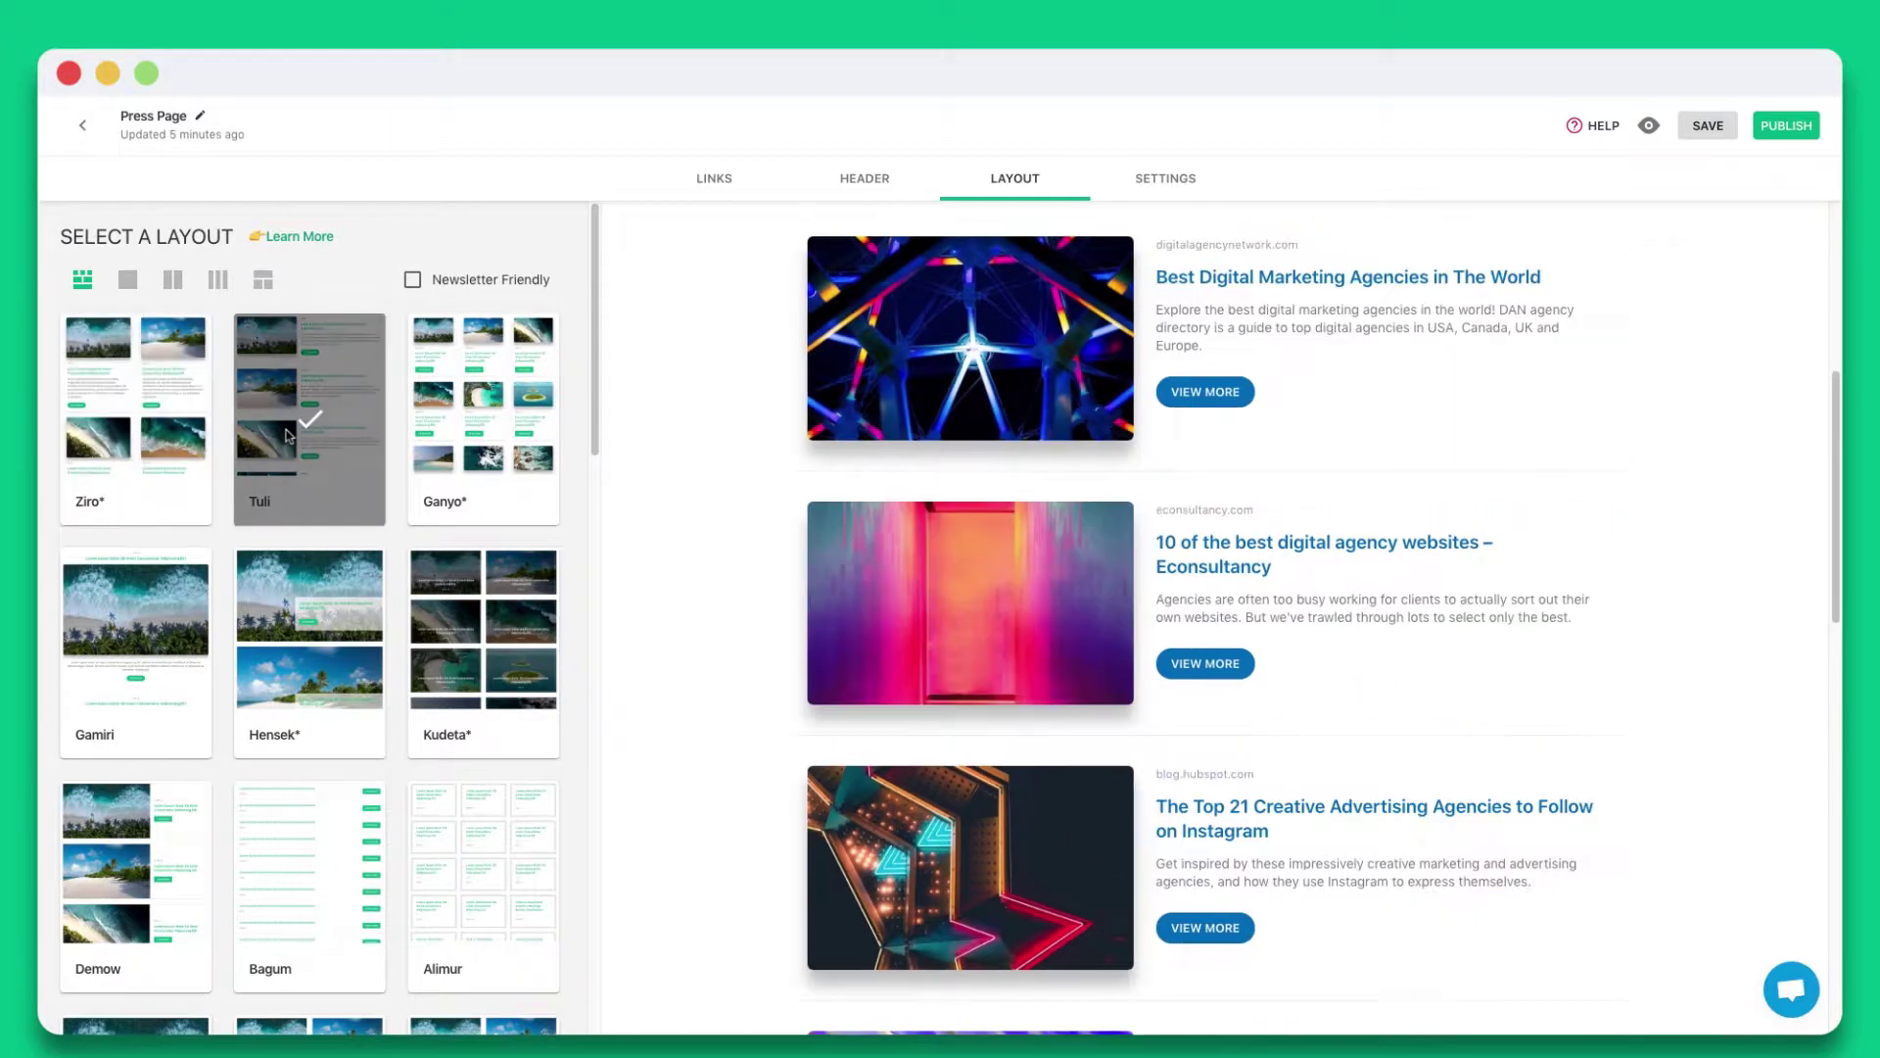
{"action": "left_click", "coordinate": [467, 450]}
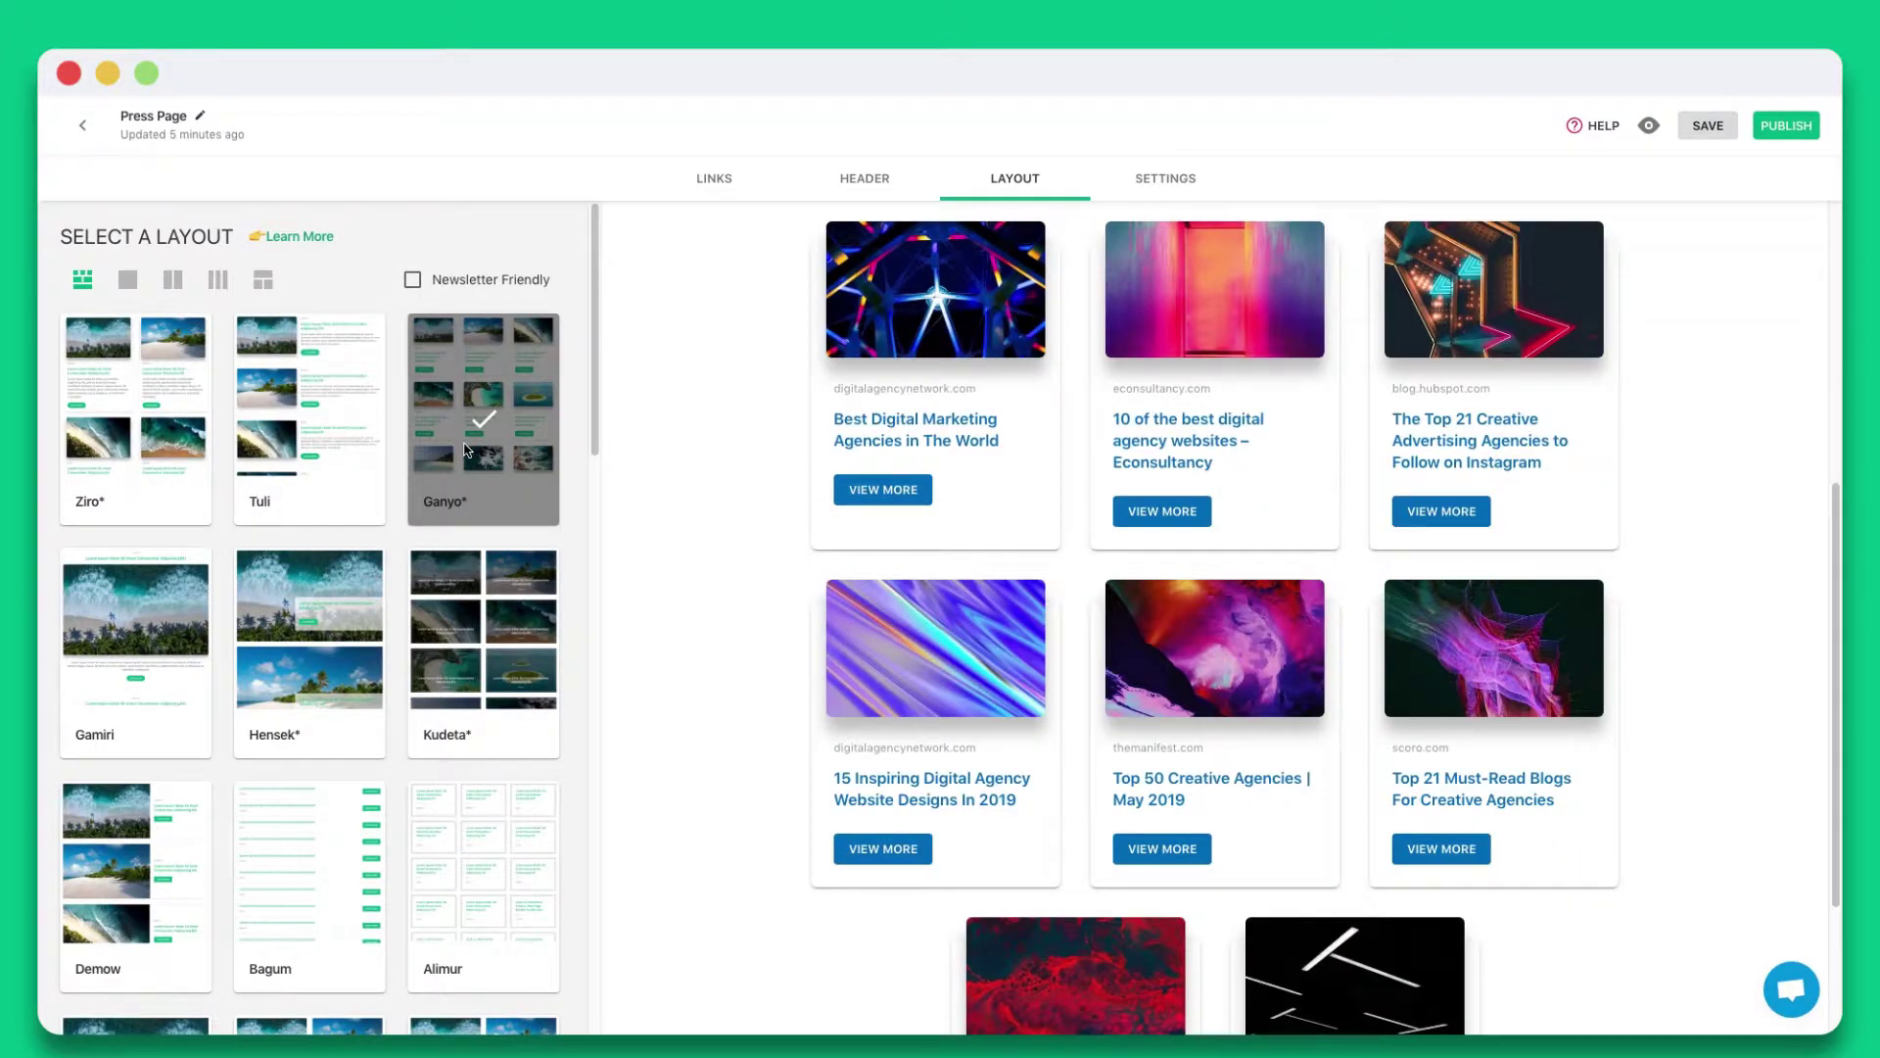
{"action": "left_click", "coordinate": [456, 646]}
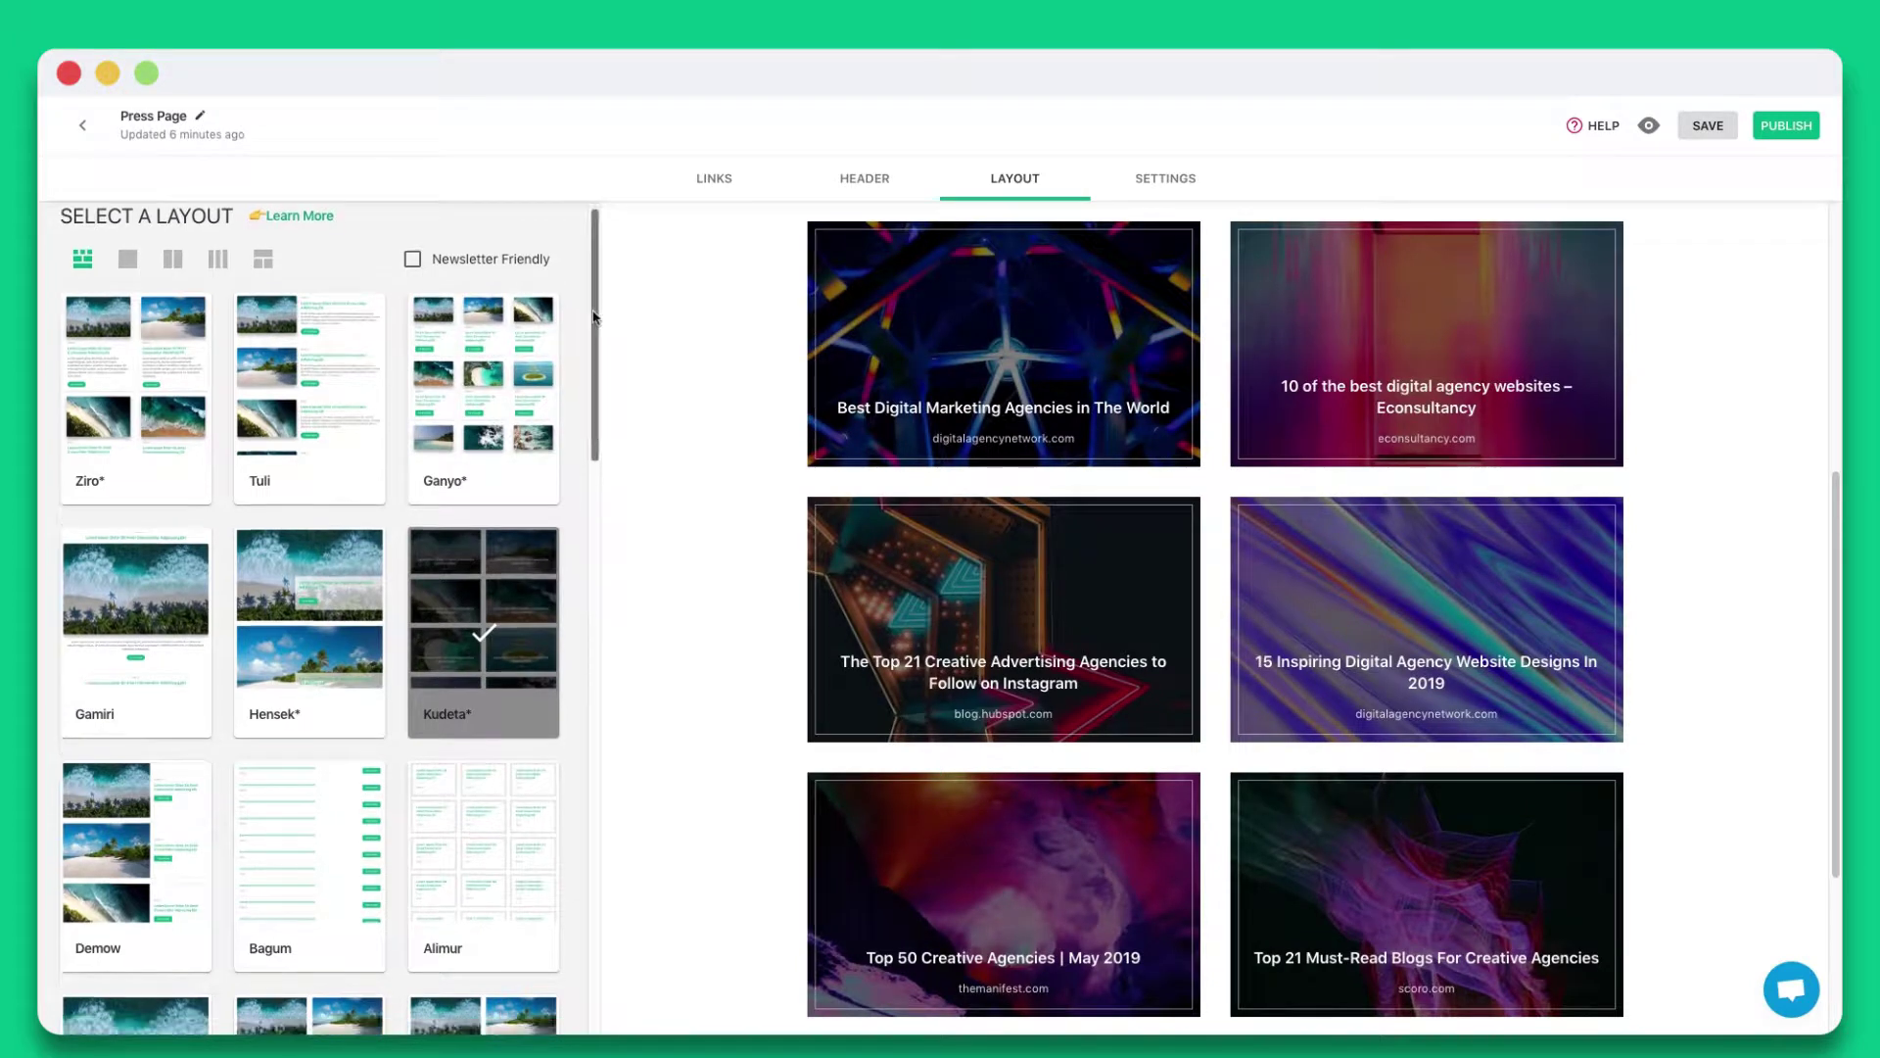
{"action": "left_click_drag", "start_coordinate": [599, 319], "coordinate": [598, 666]}
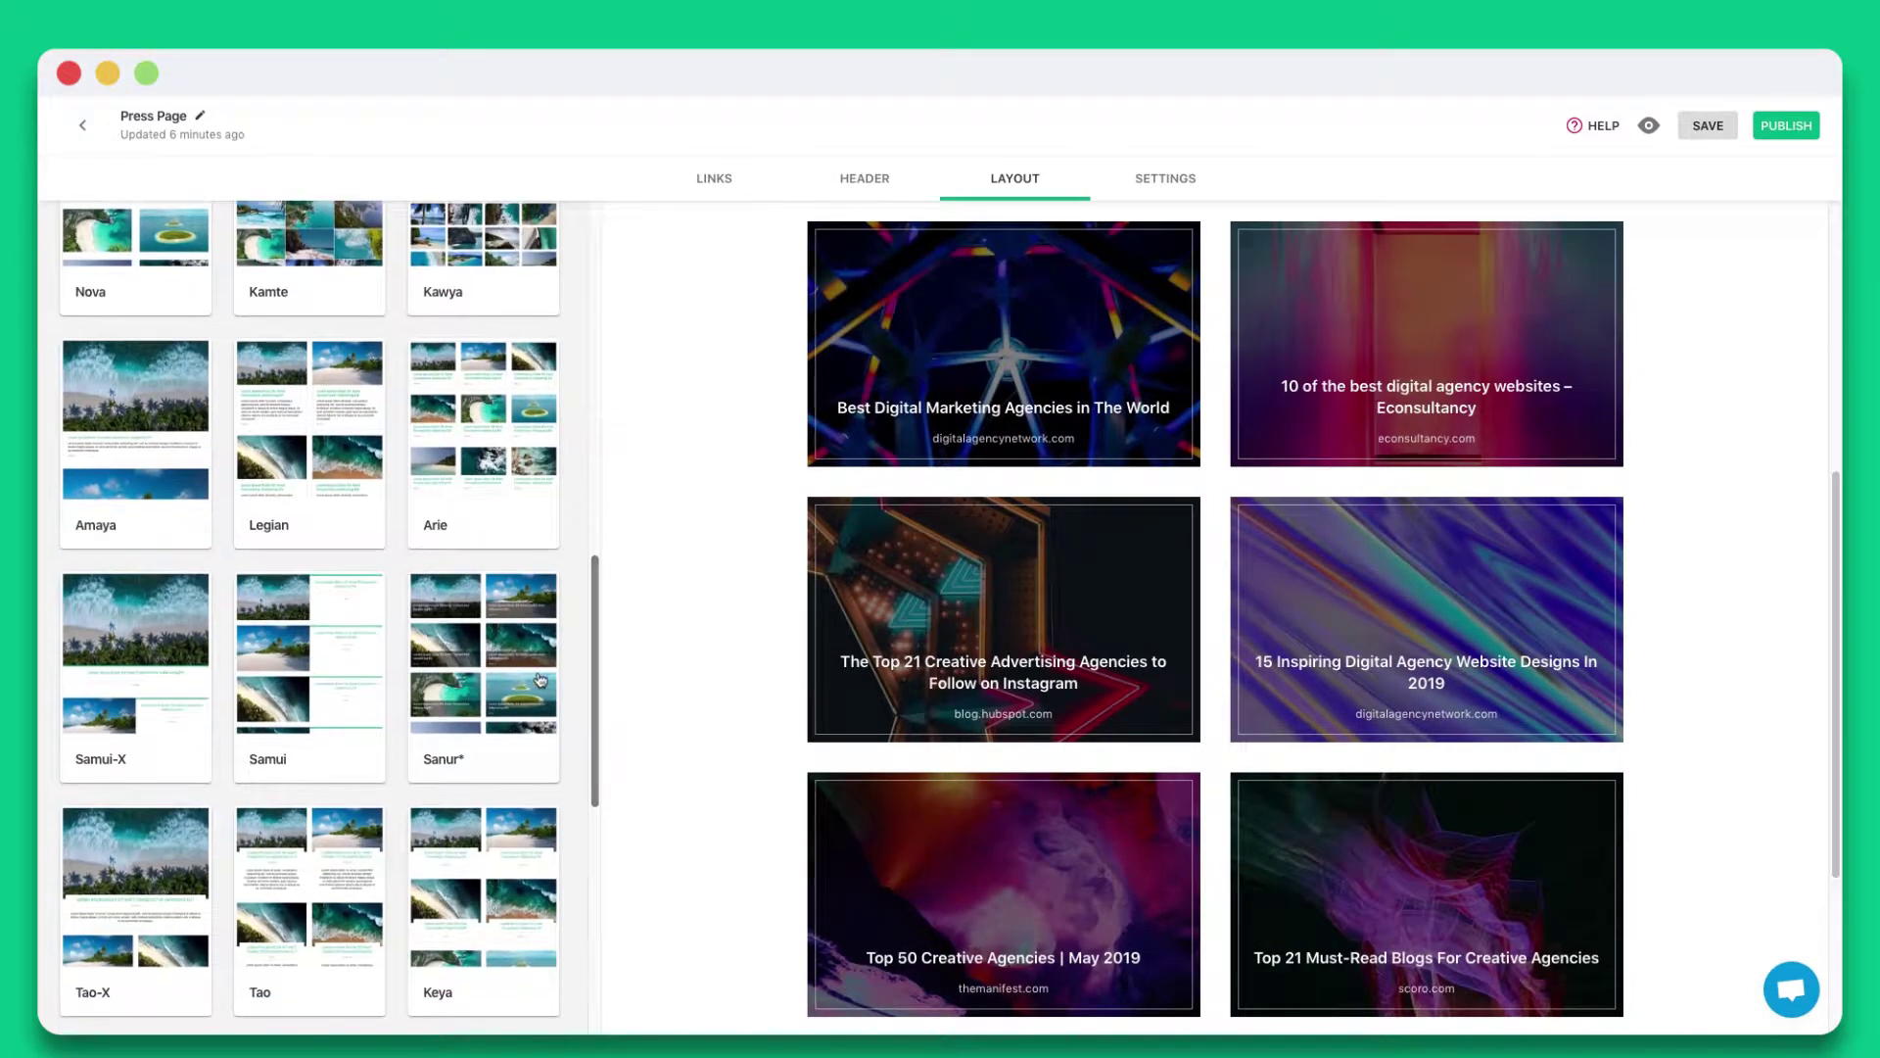
{"action": "left_click", "coordinate": [505, 686]}
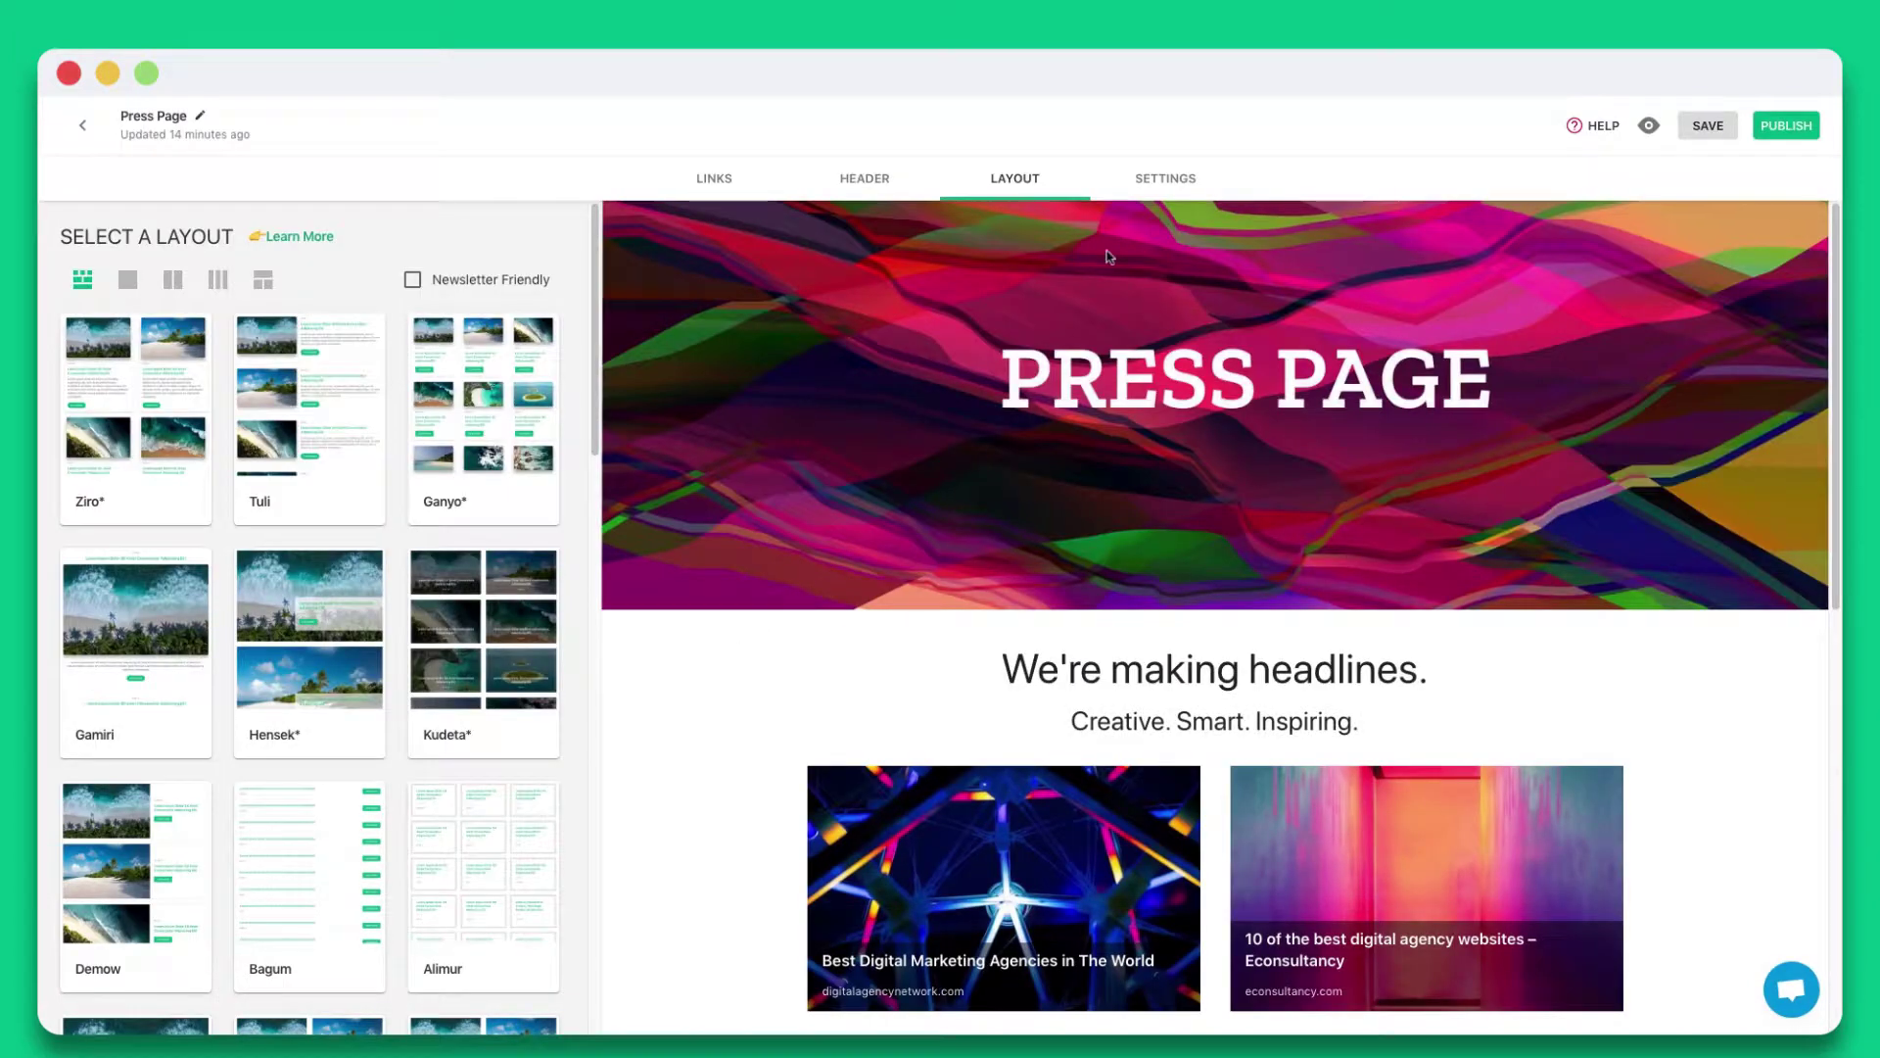
{"action": "left_click", "coordinate": [1136, 189]}
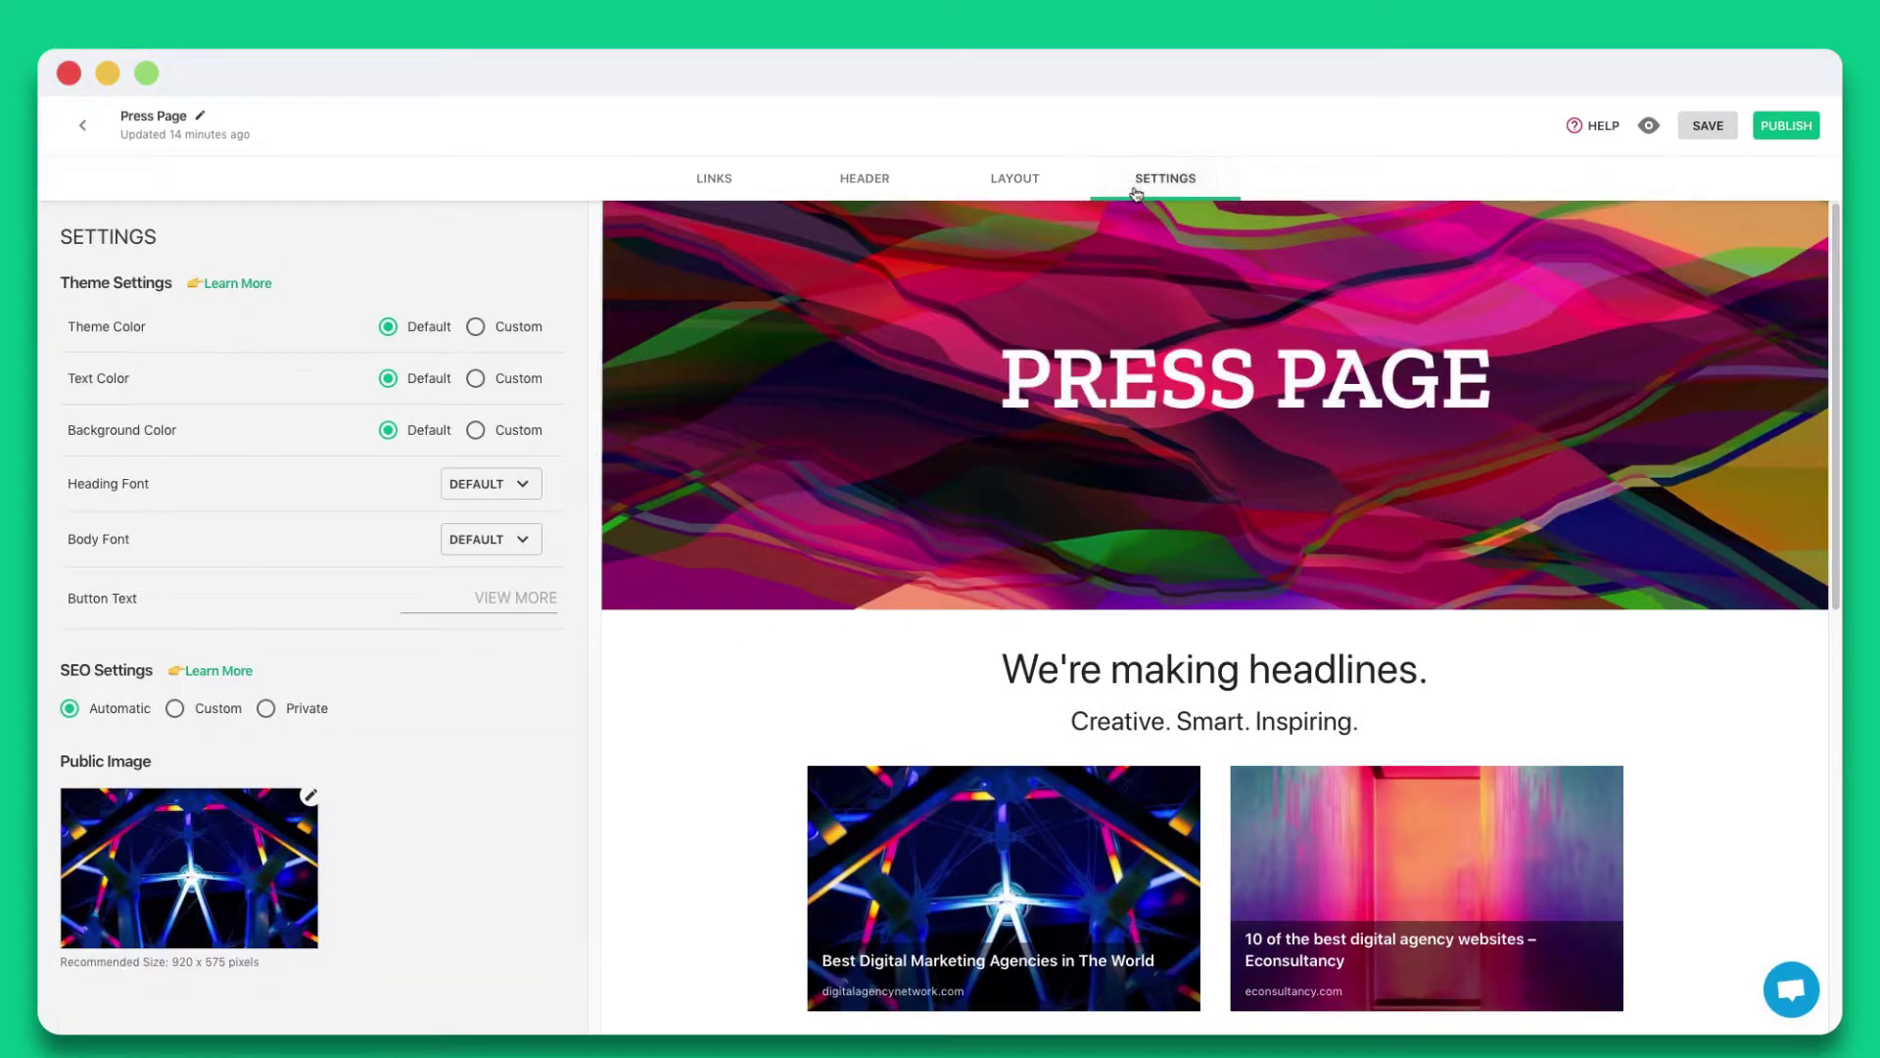
Set a custom theme colour and Zilla Slab headings, then publish the press page
{"action": "left_click", "coordinate": [481, 329]}
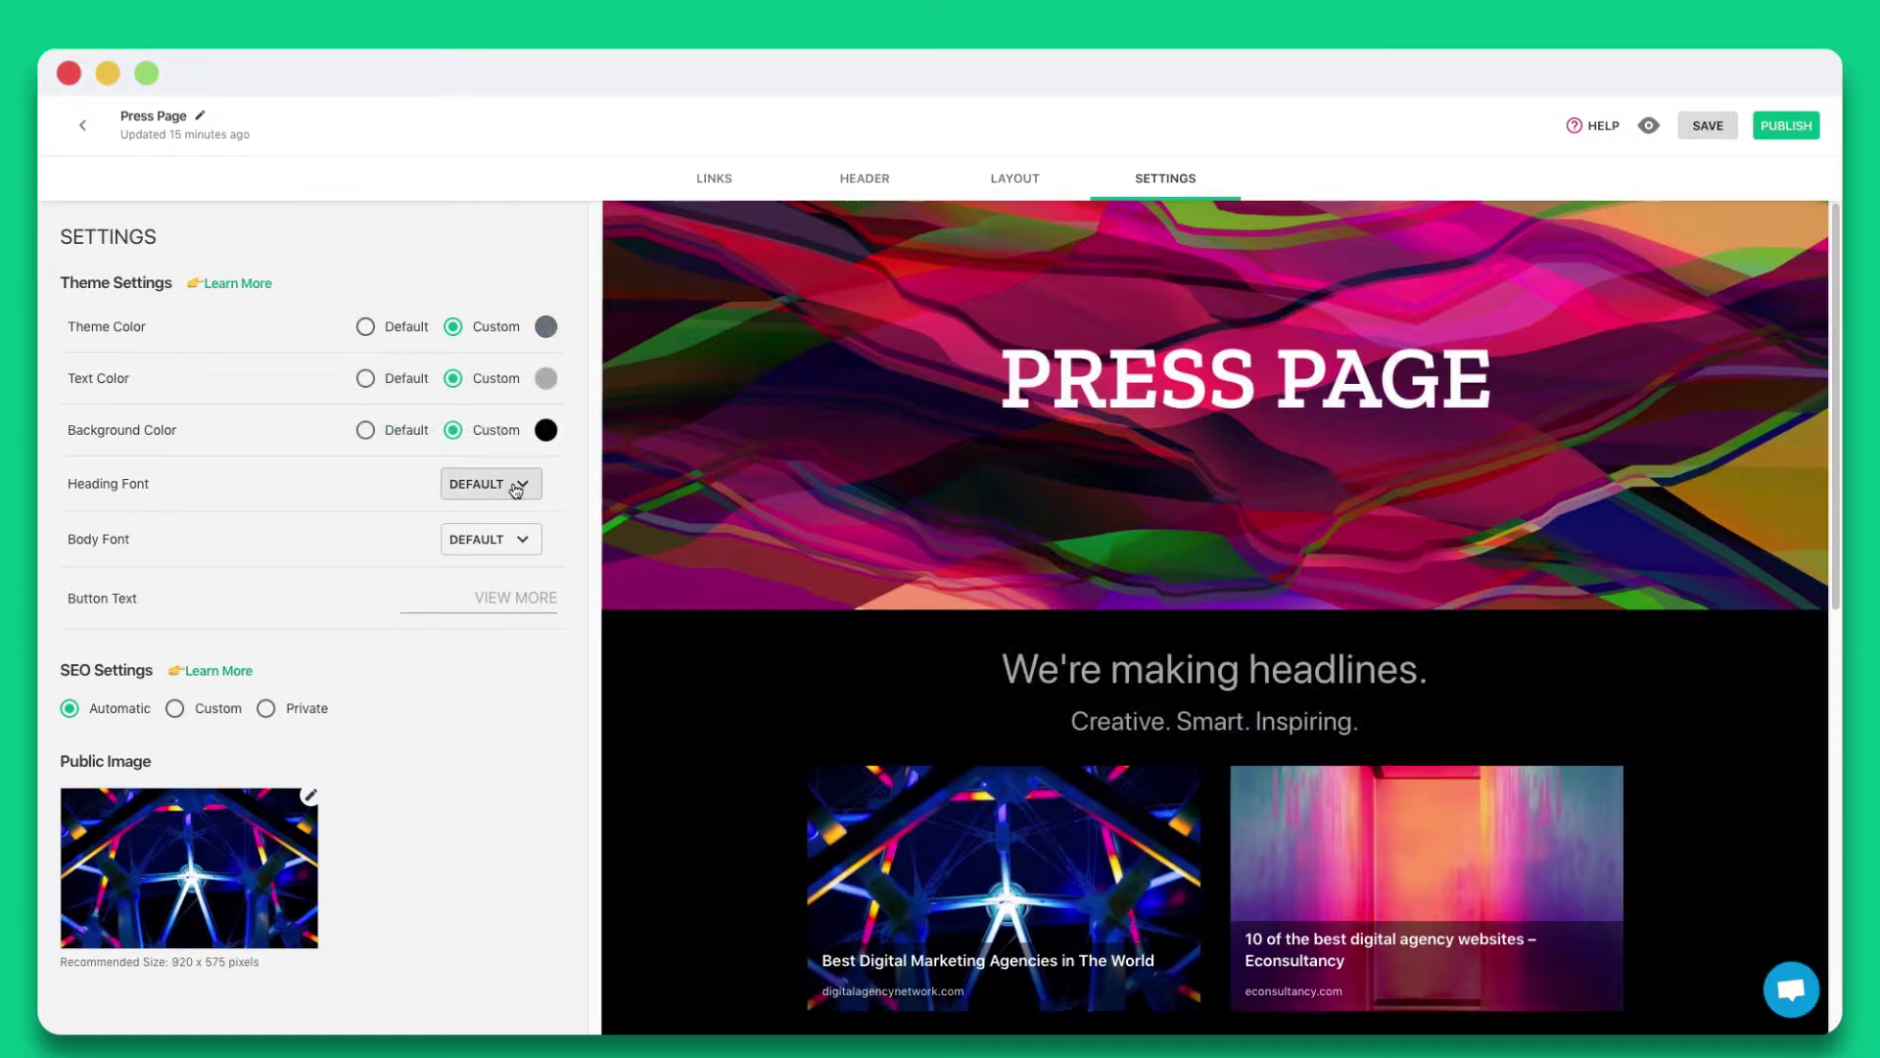
{"action": "left_click", "coordinate": [516, 483]}
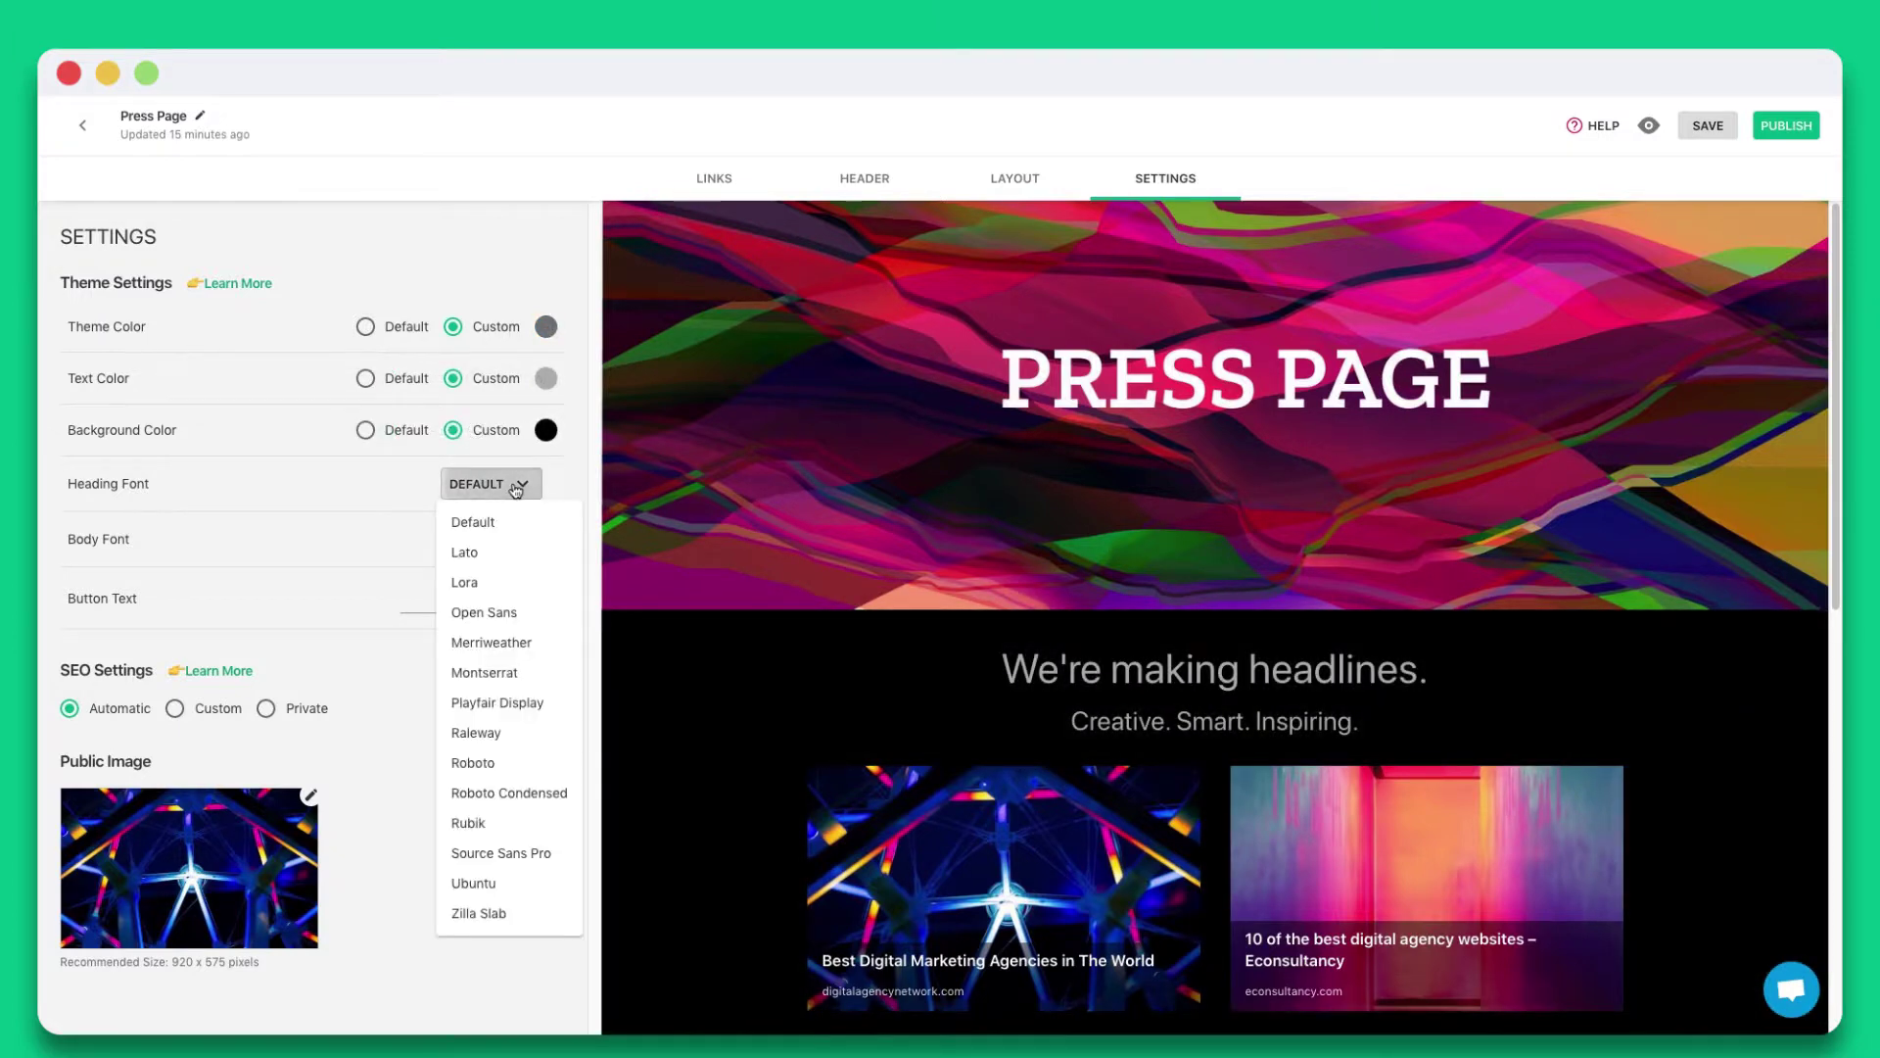
{"action": "left_click", "coordinate": [519, 913]}
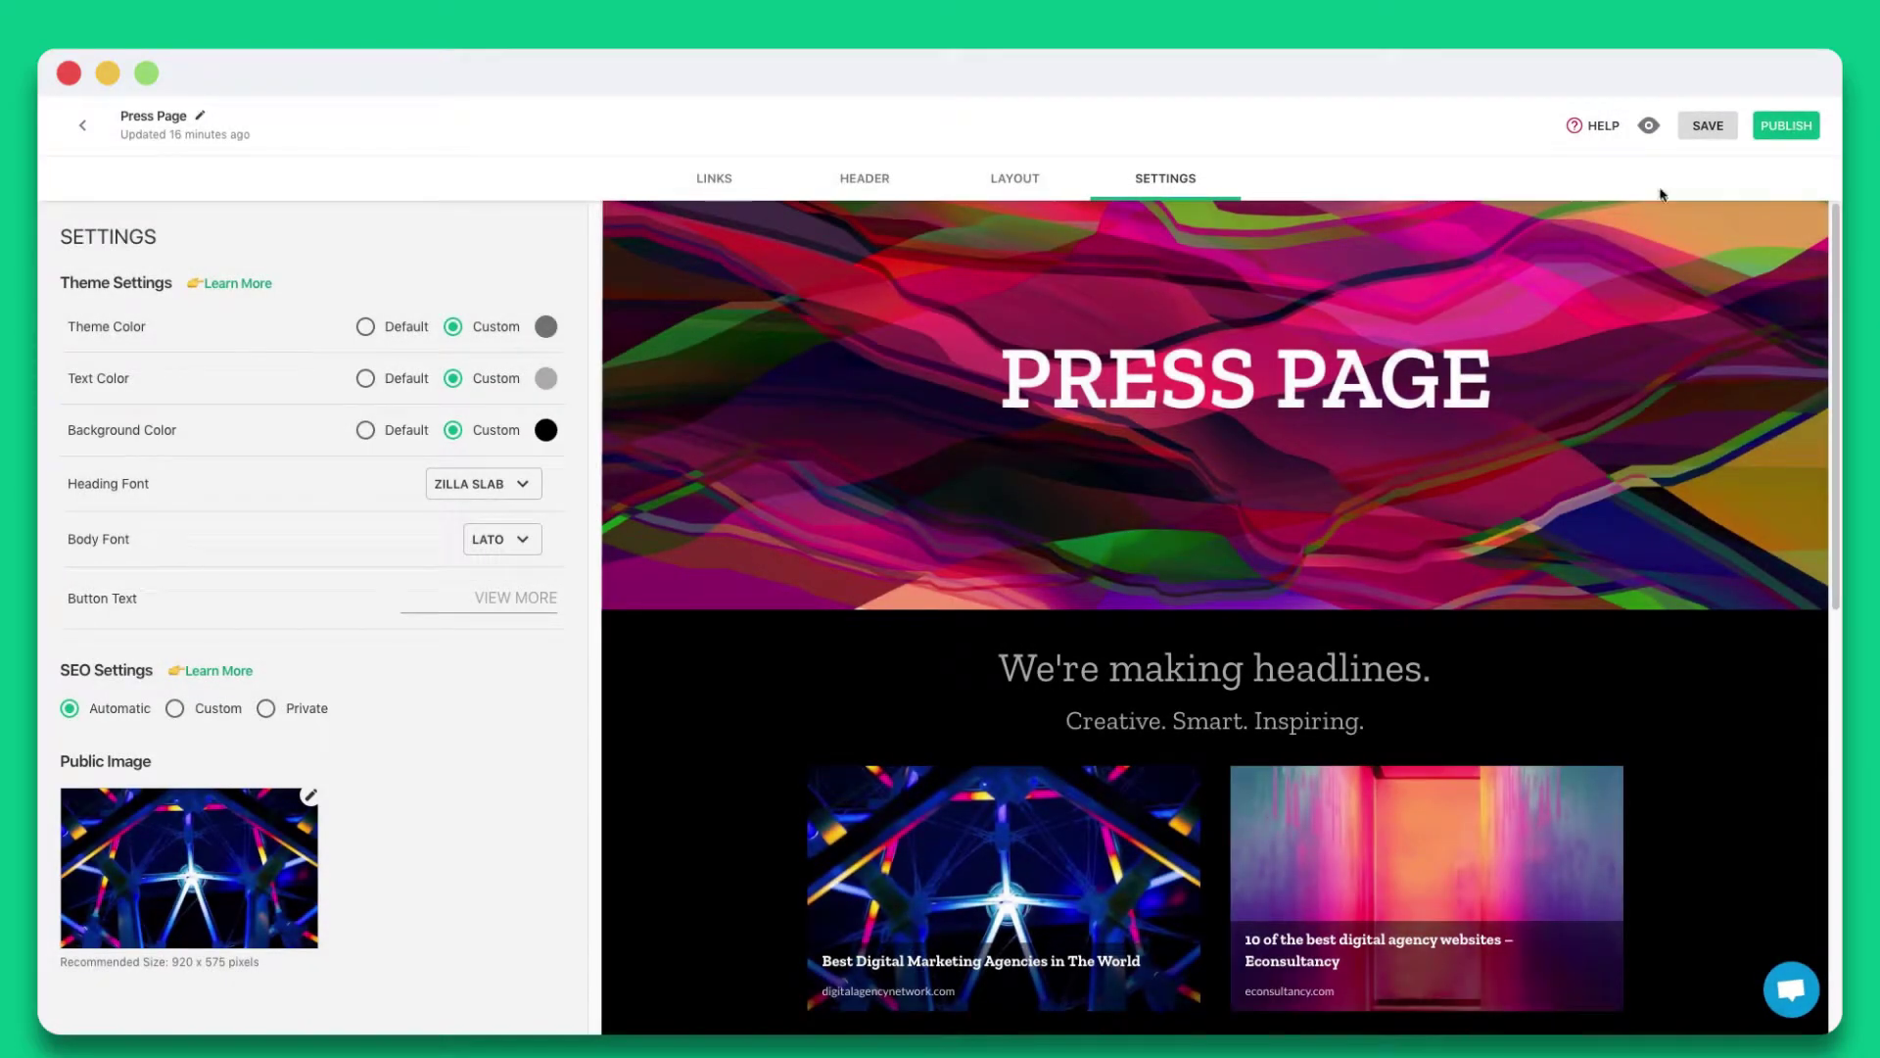
{"action": "left_click", "coordinate": [1788, 127]}
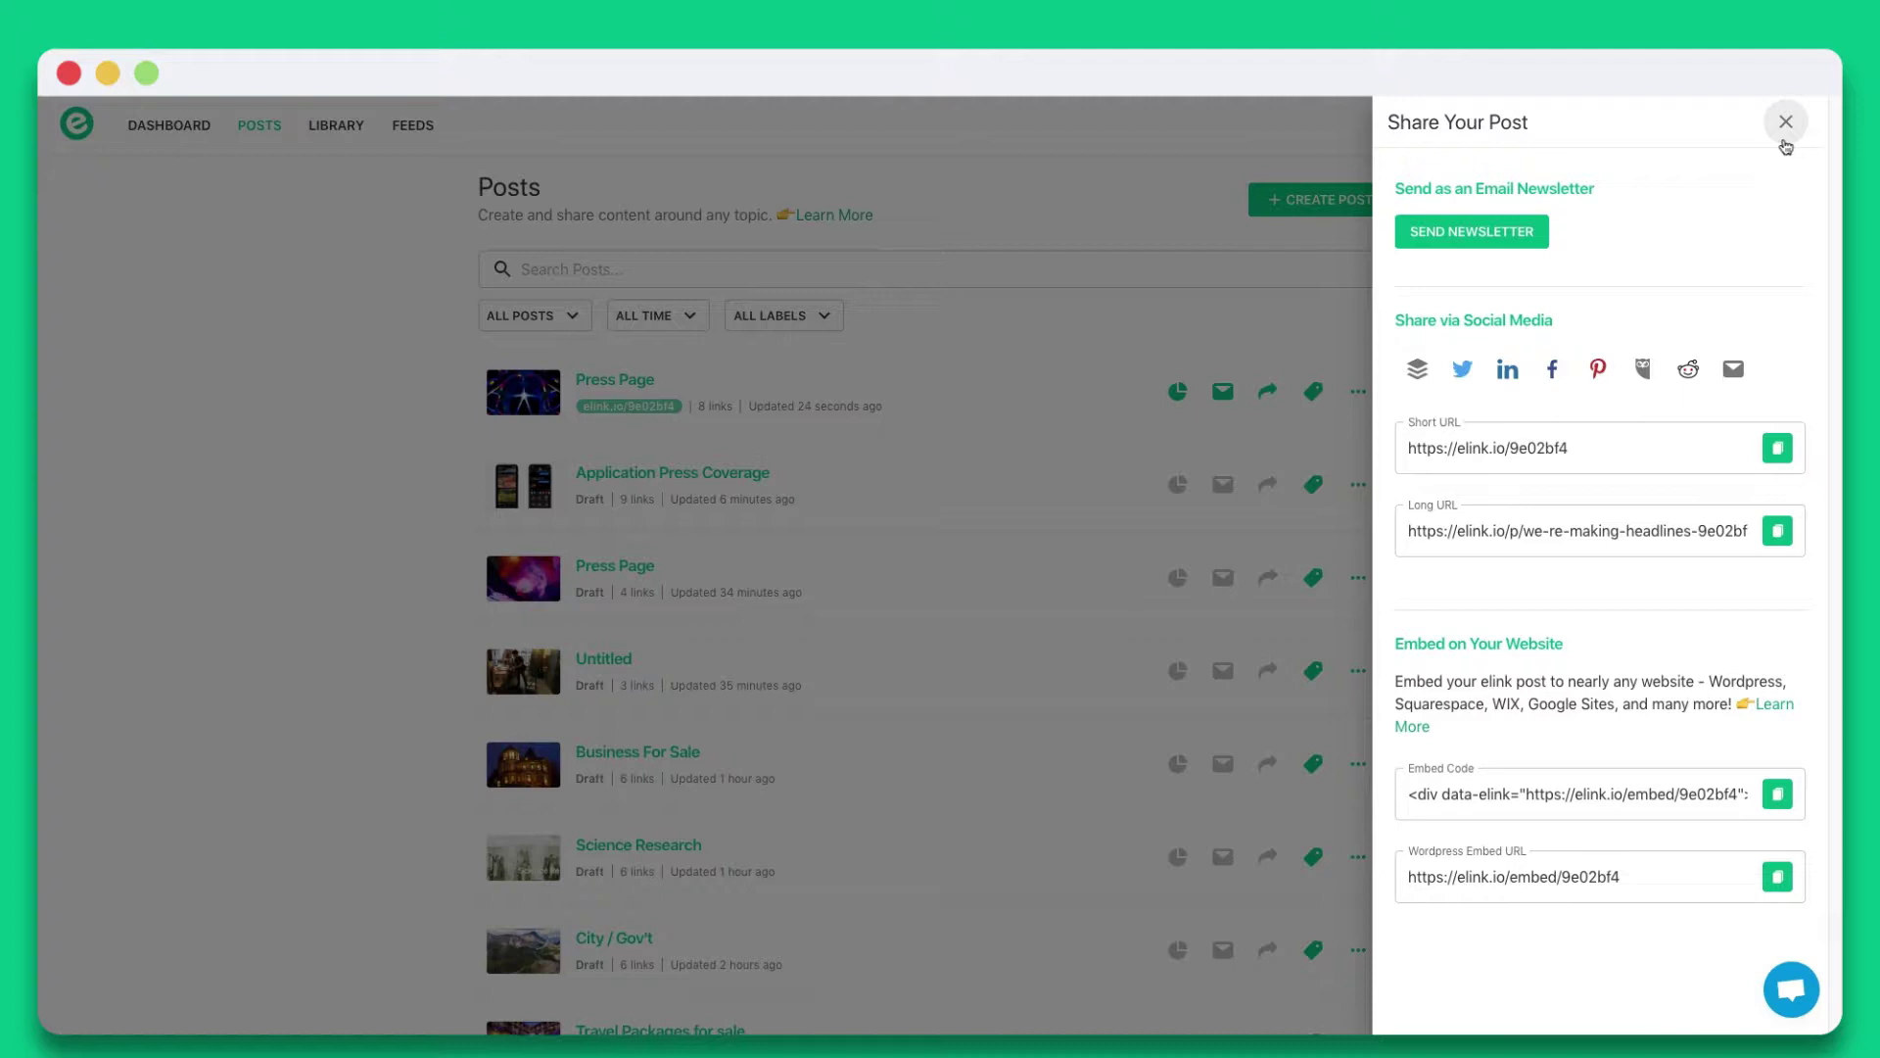
{"action": "left_click", "coordinate": [1720, 793]}
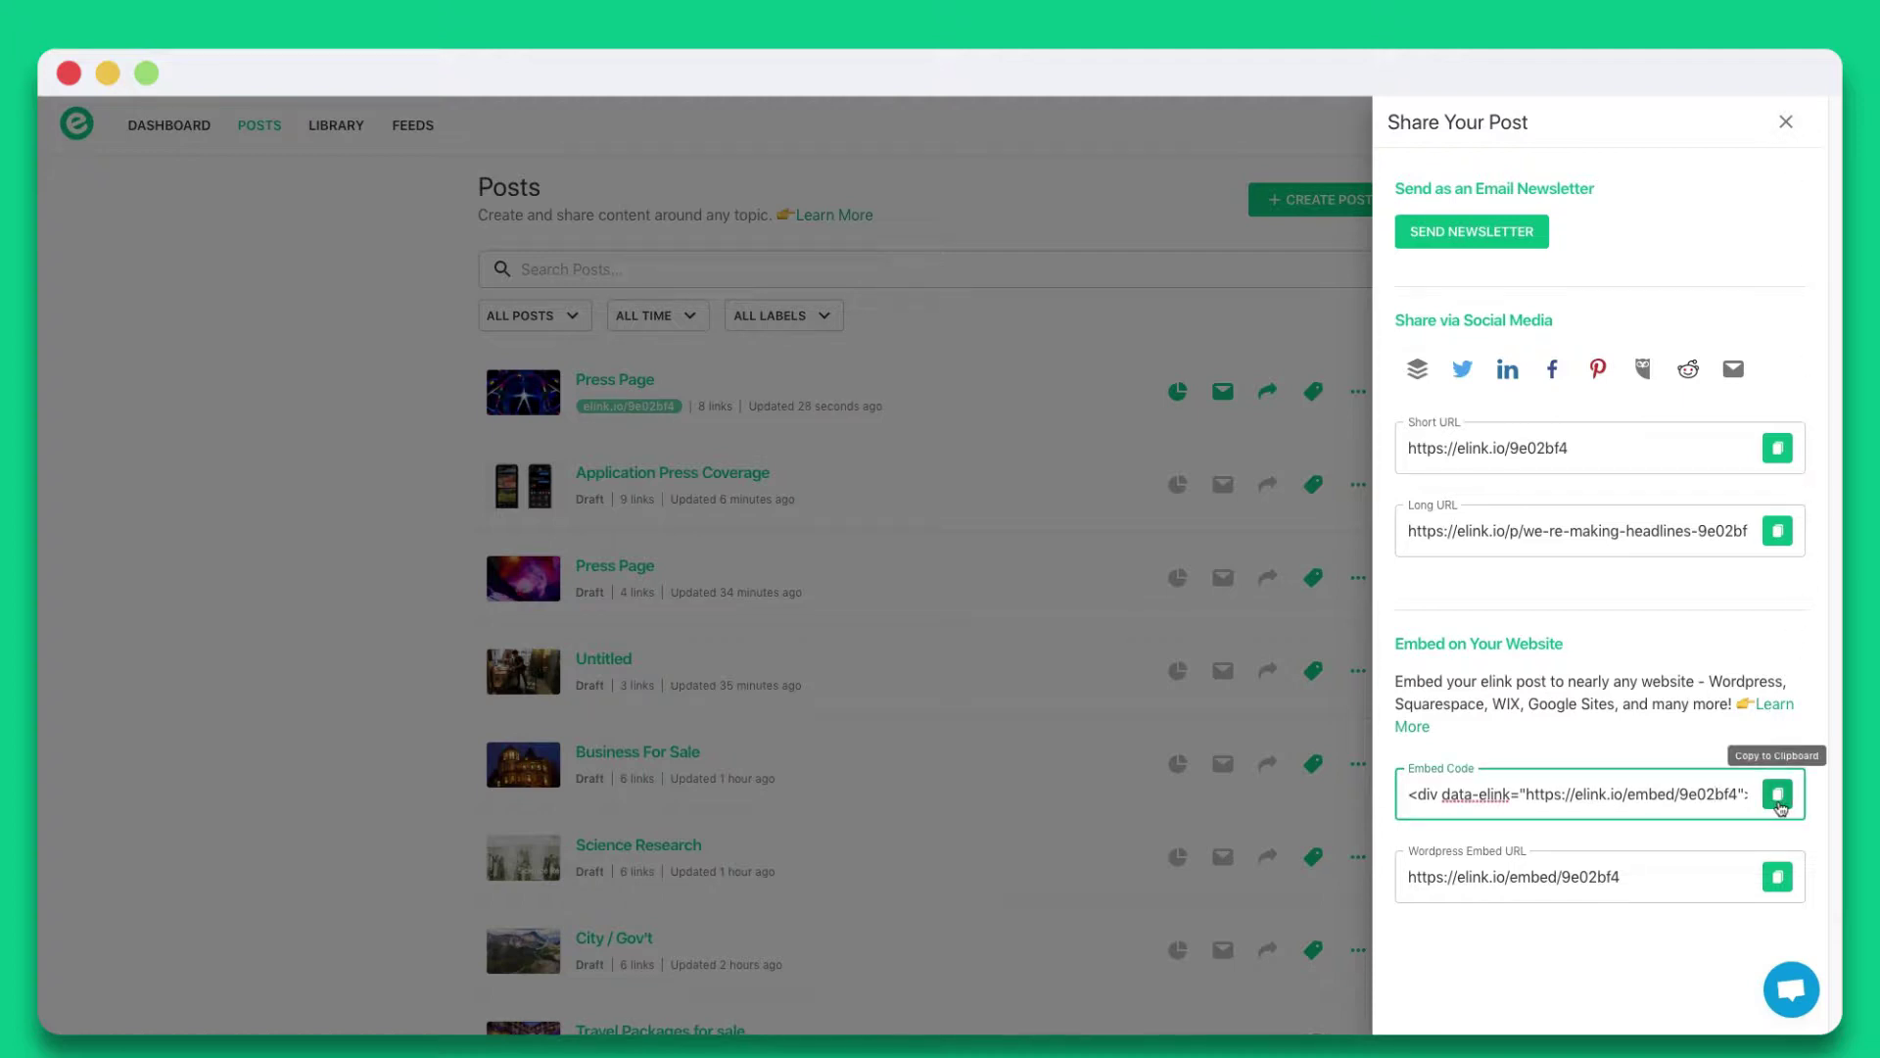
{"action": "left_click", "coordinate": [1778, 802]}
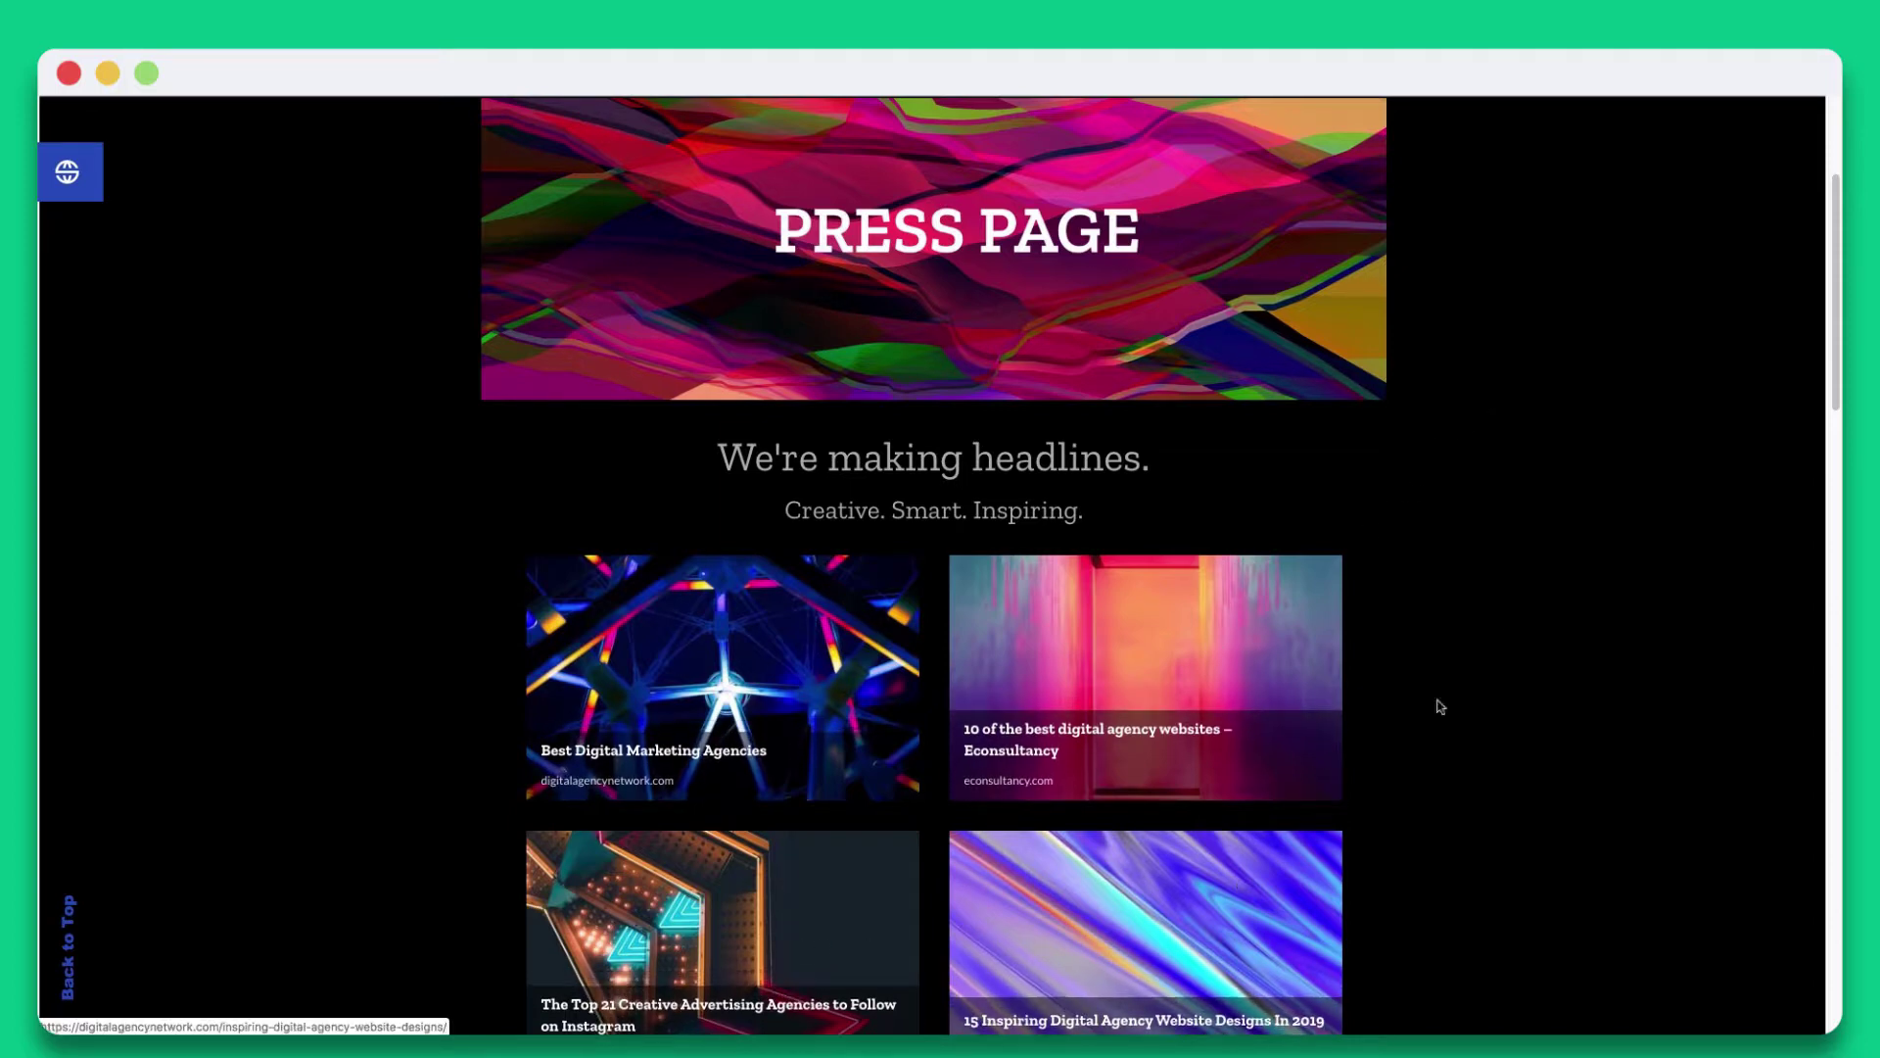
Autoscroll the website to check the embedded press page
{"action": "middle_click", "coordinate": [1626, 315]}
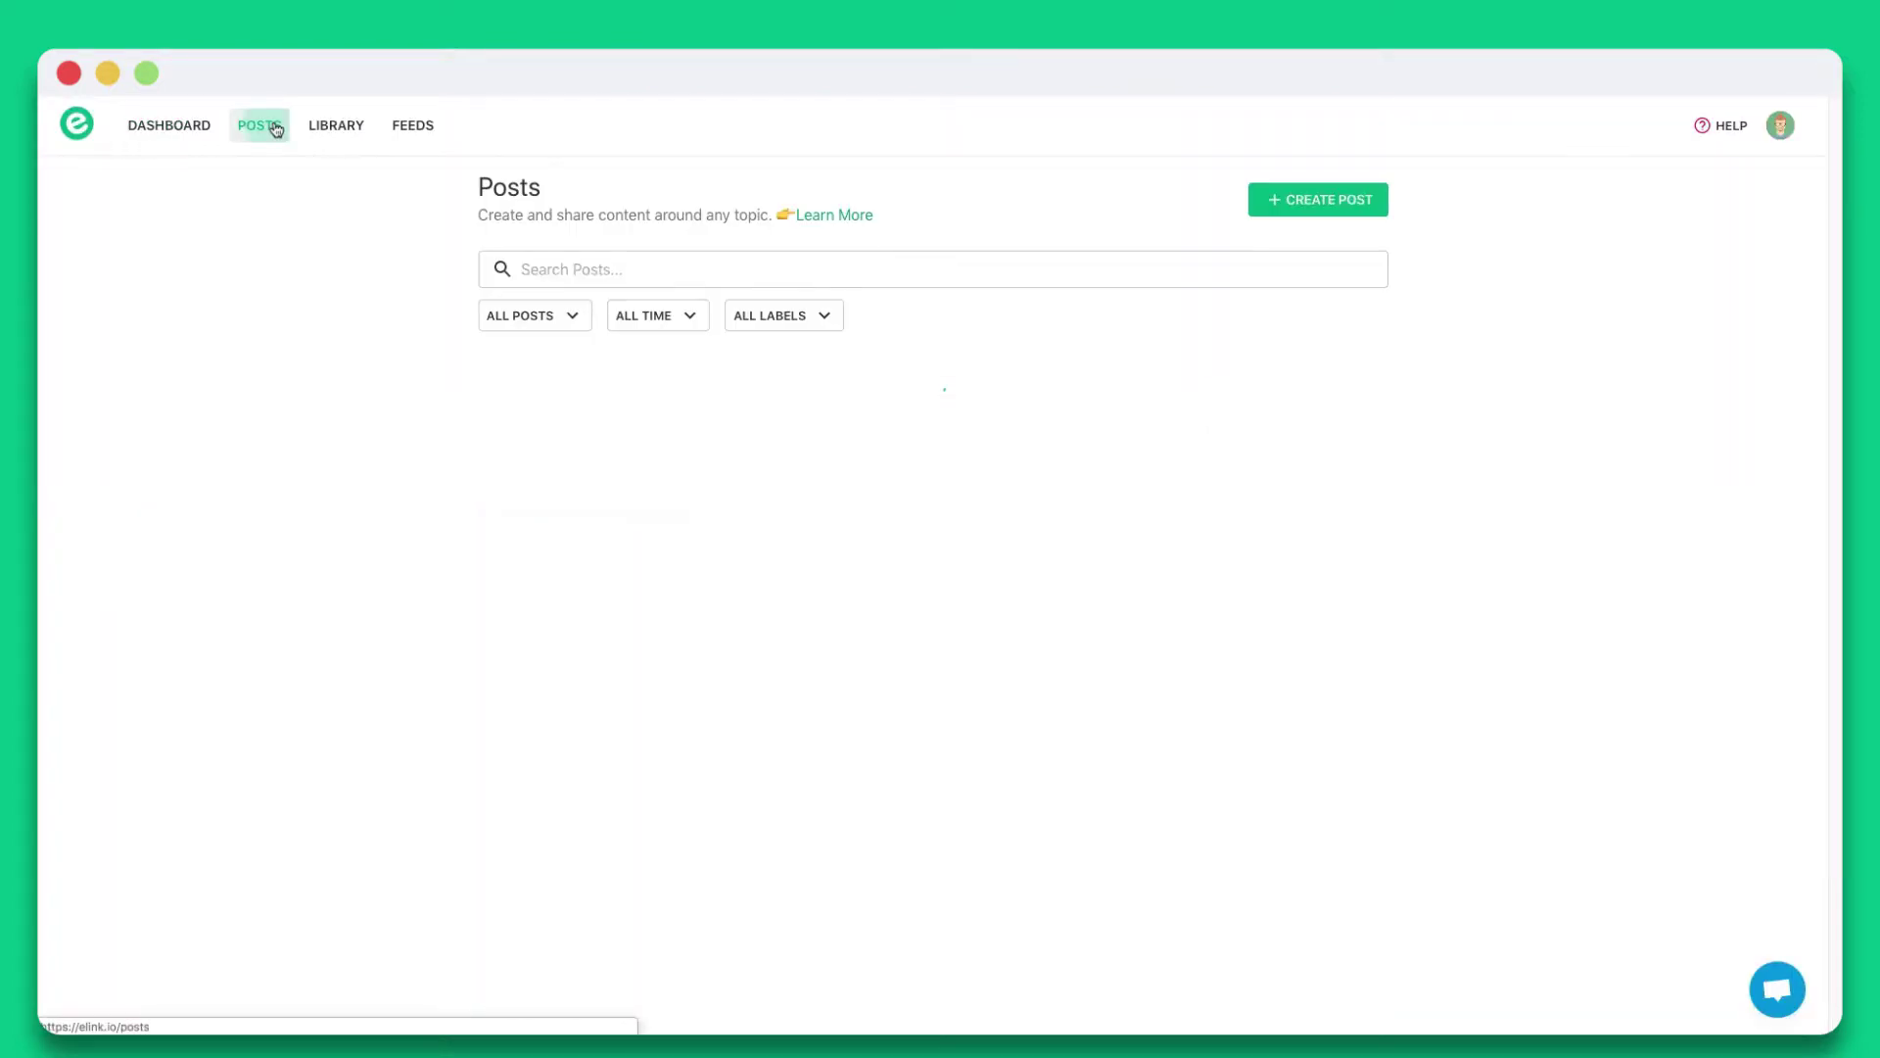
Delete ' in the World' from the first card's title, save, and reload the website
{"action": "left_click", "coordinate": [617, 380]}
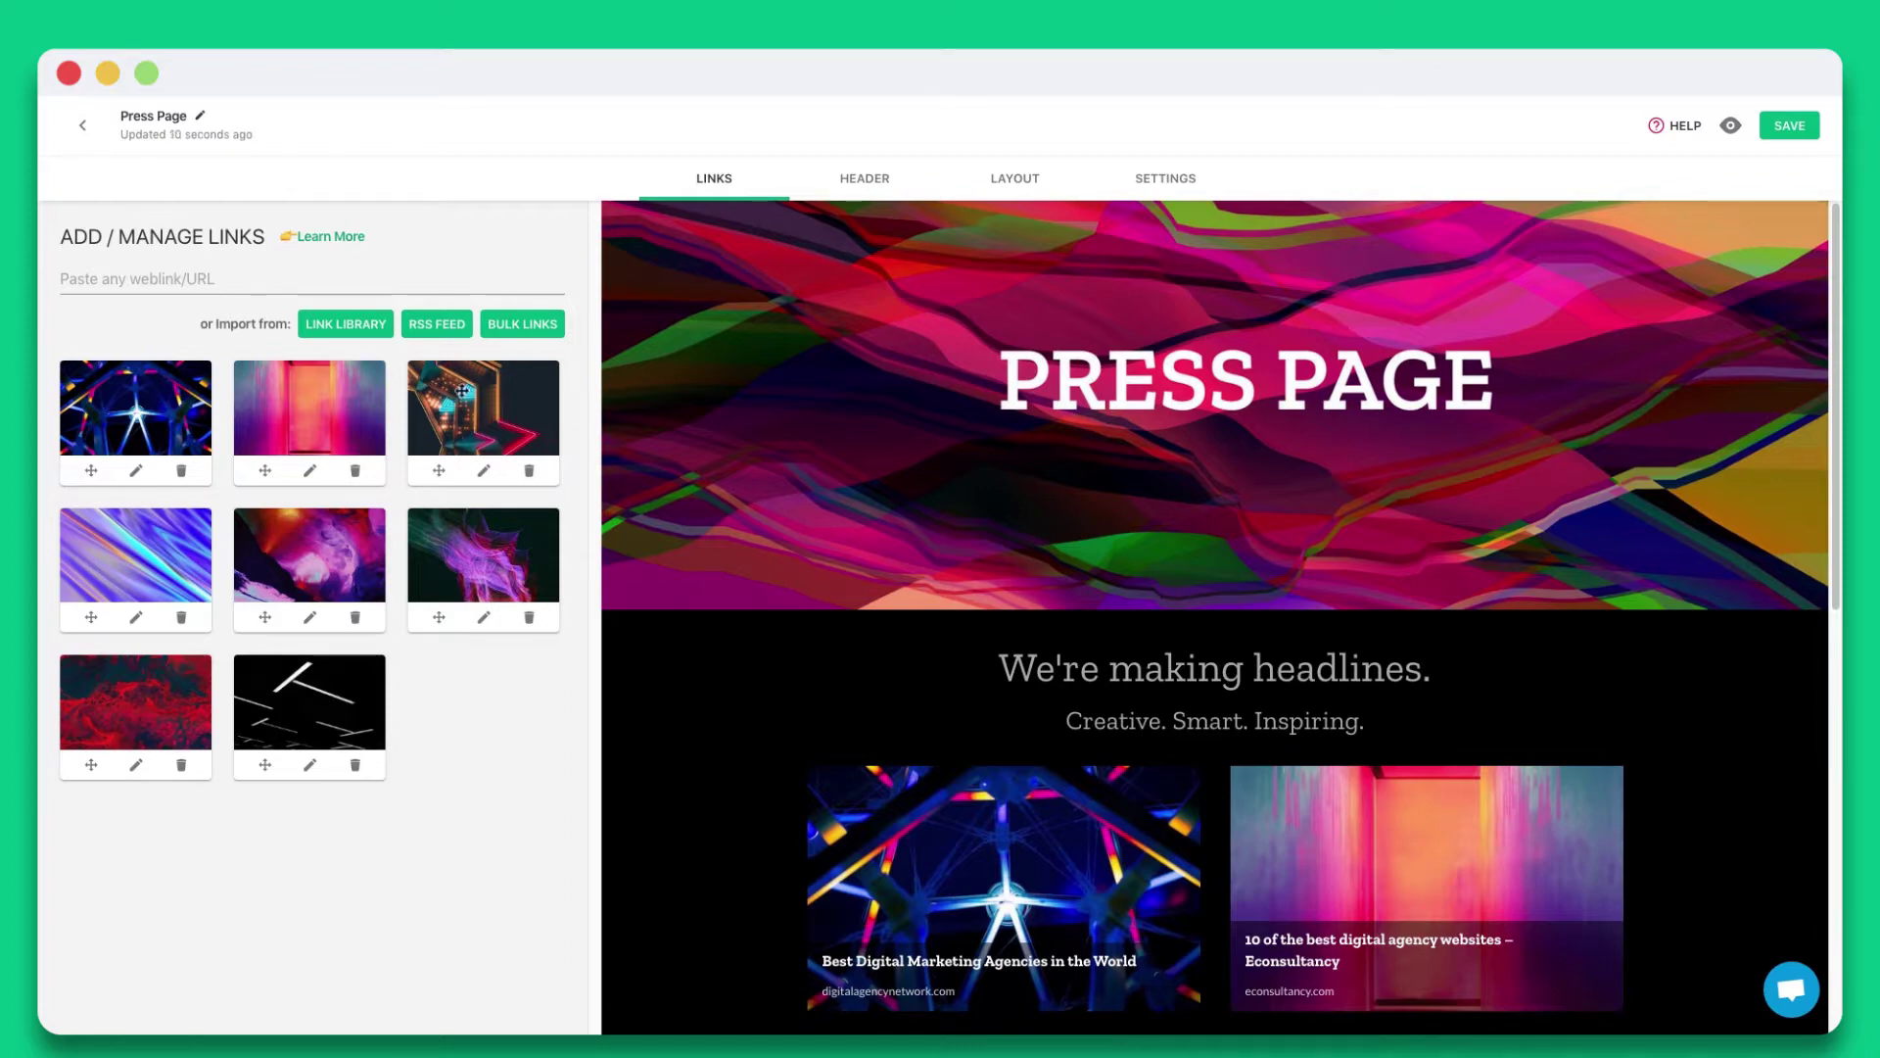
{"action": "left_click", "coordinate": [129, 474]}
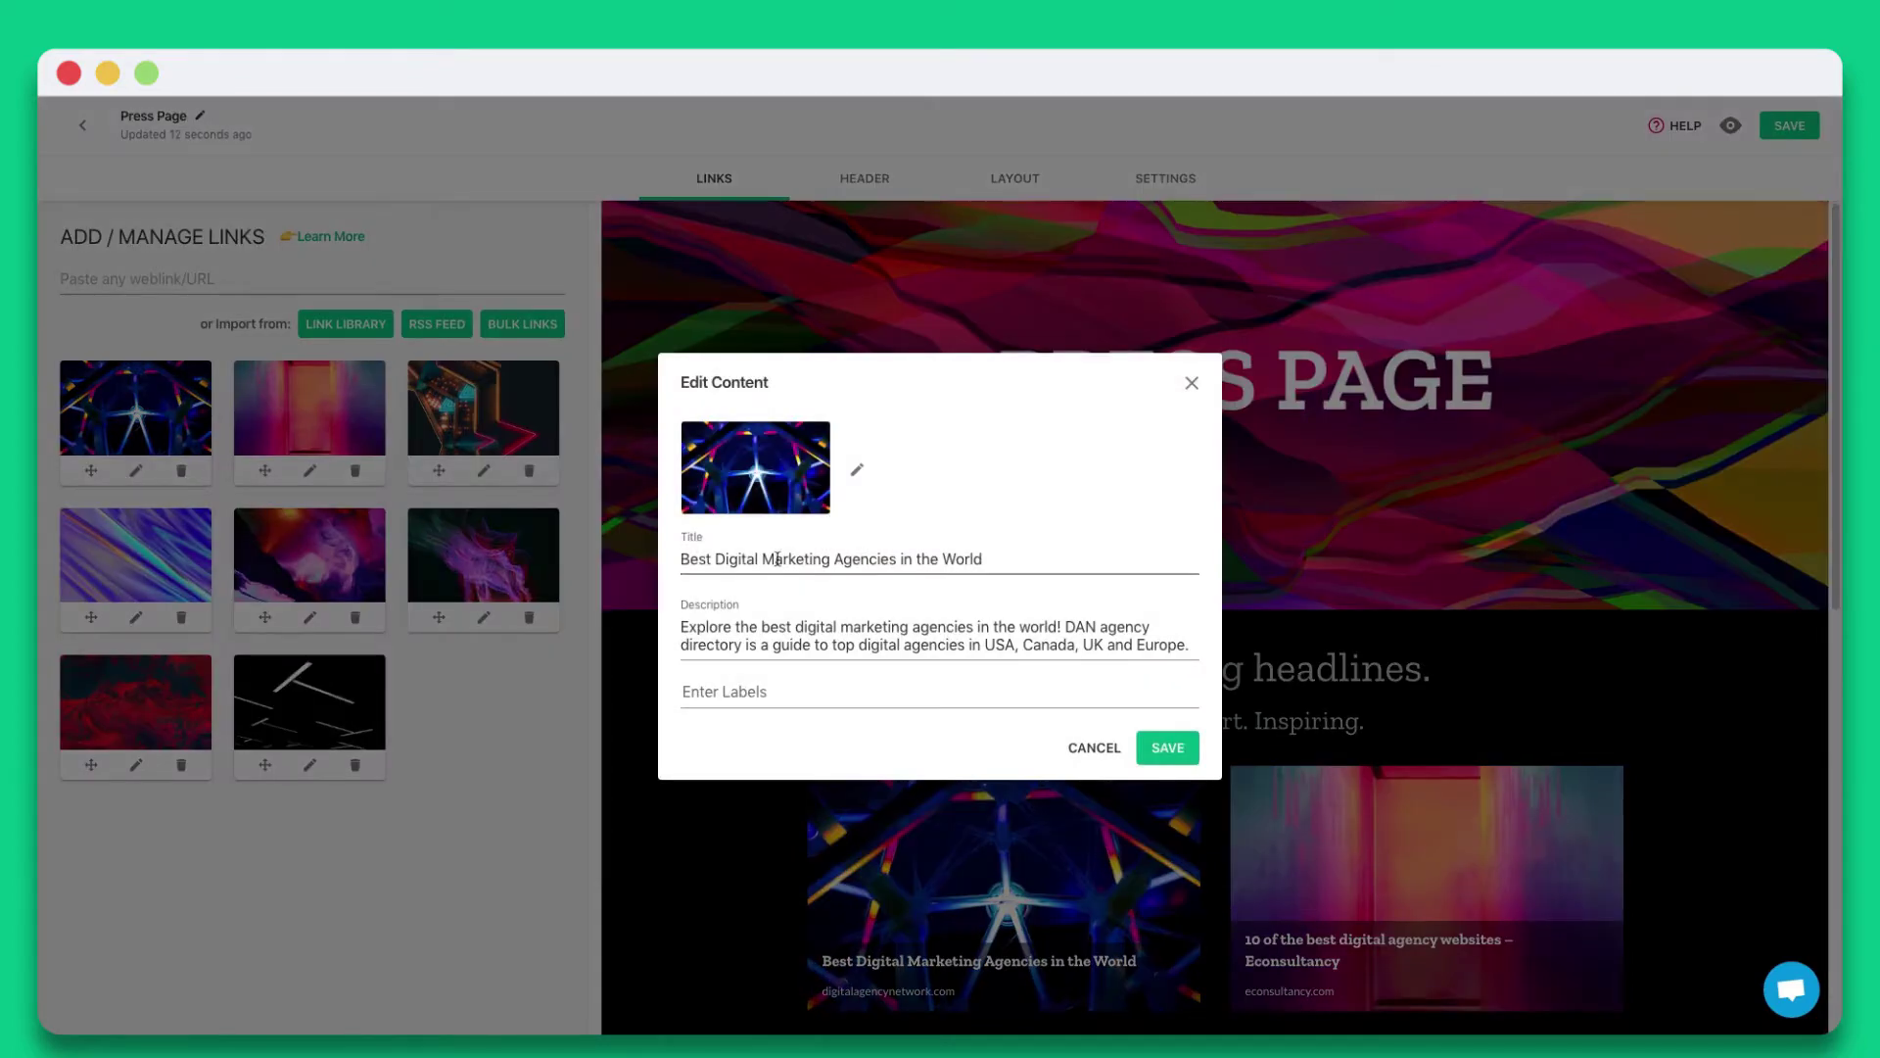
{"action": "left_click_drag", "start_coordinate": [894, 561], "coordinate": [1001, 568]}
{"action": "key", "text": "BackSpace"}
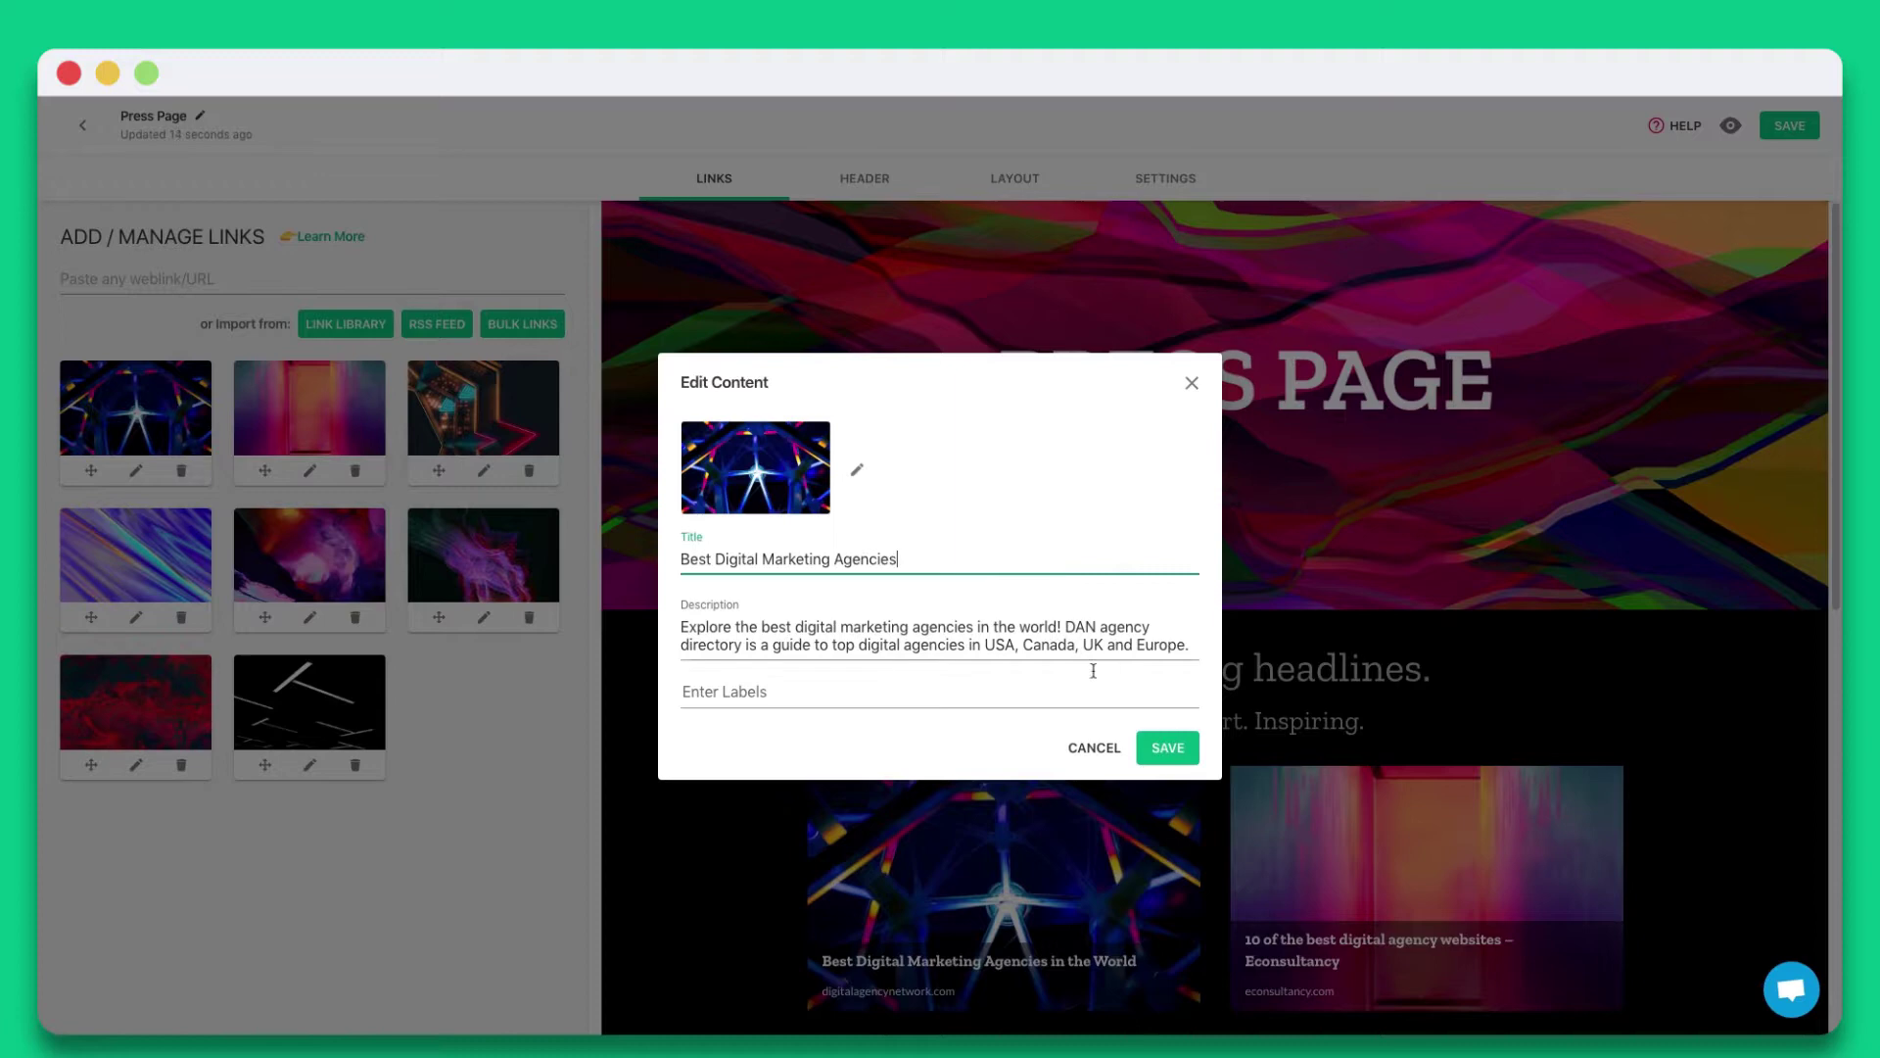
{"action": "left_click", "coordinate": [1165, 748]}
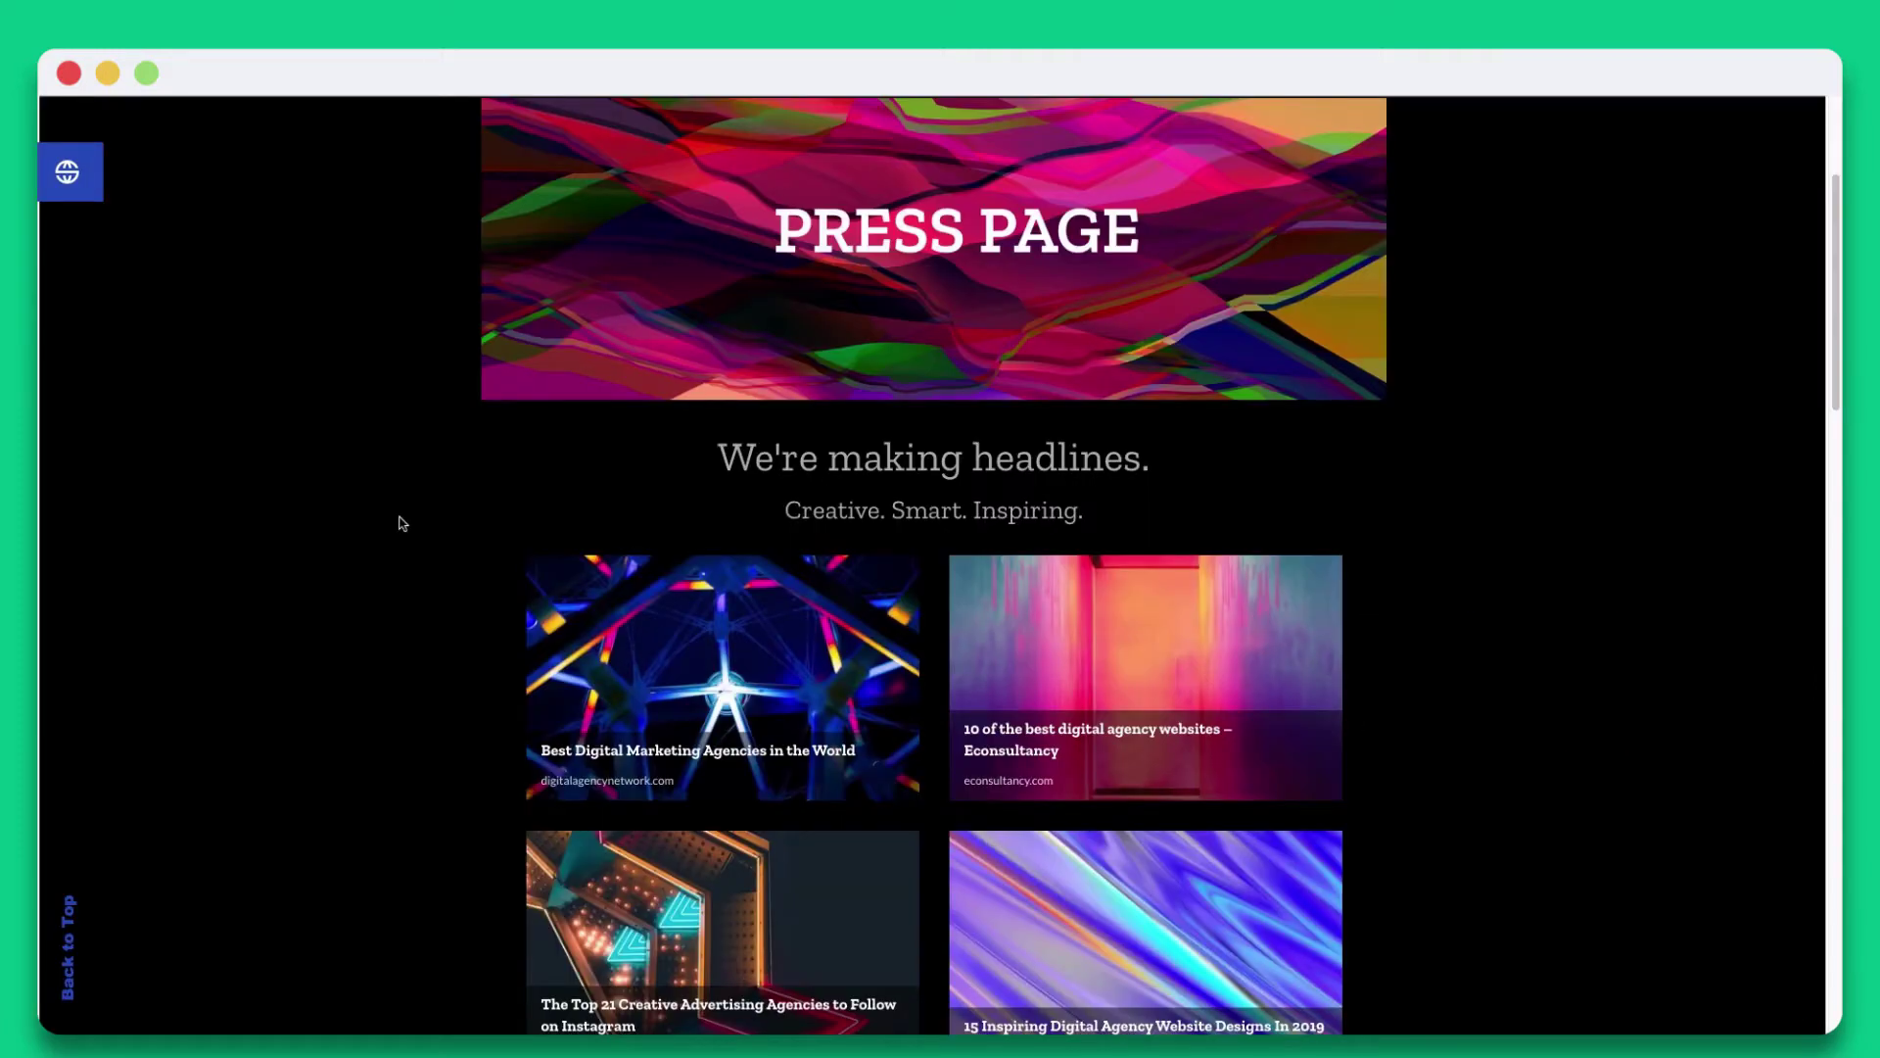
{"action": "mouse_move", "coordinate": [940, 103]}
{"action": "left_click", "coordinate": [118, 111]}
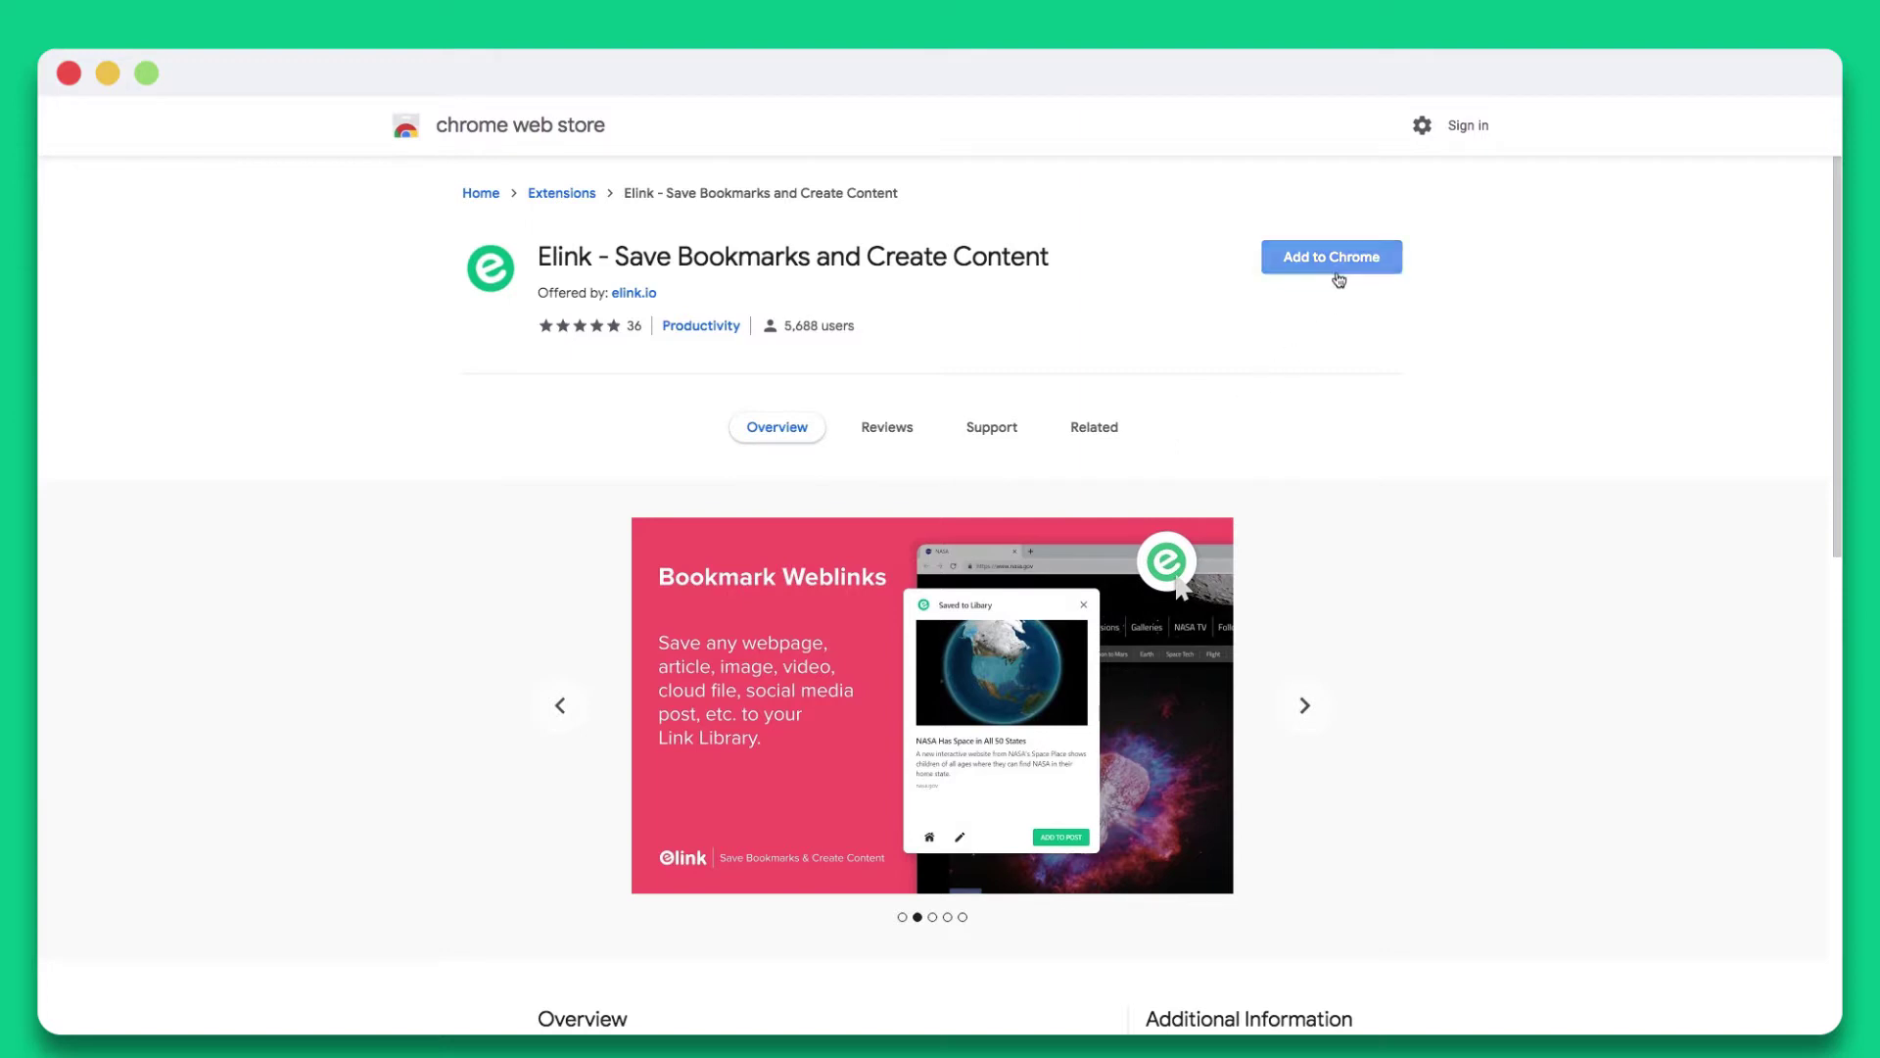
Add the Elink extension to Chrome and confirm the installation
{"action": "left_click", "coordinate": [1339, 280]}
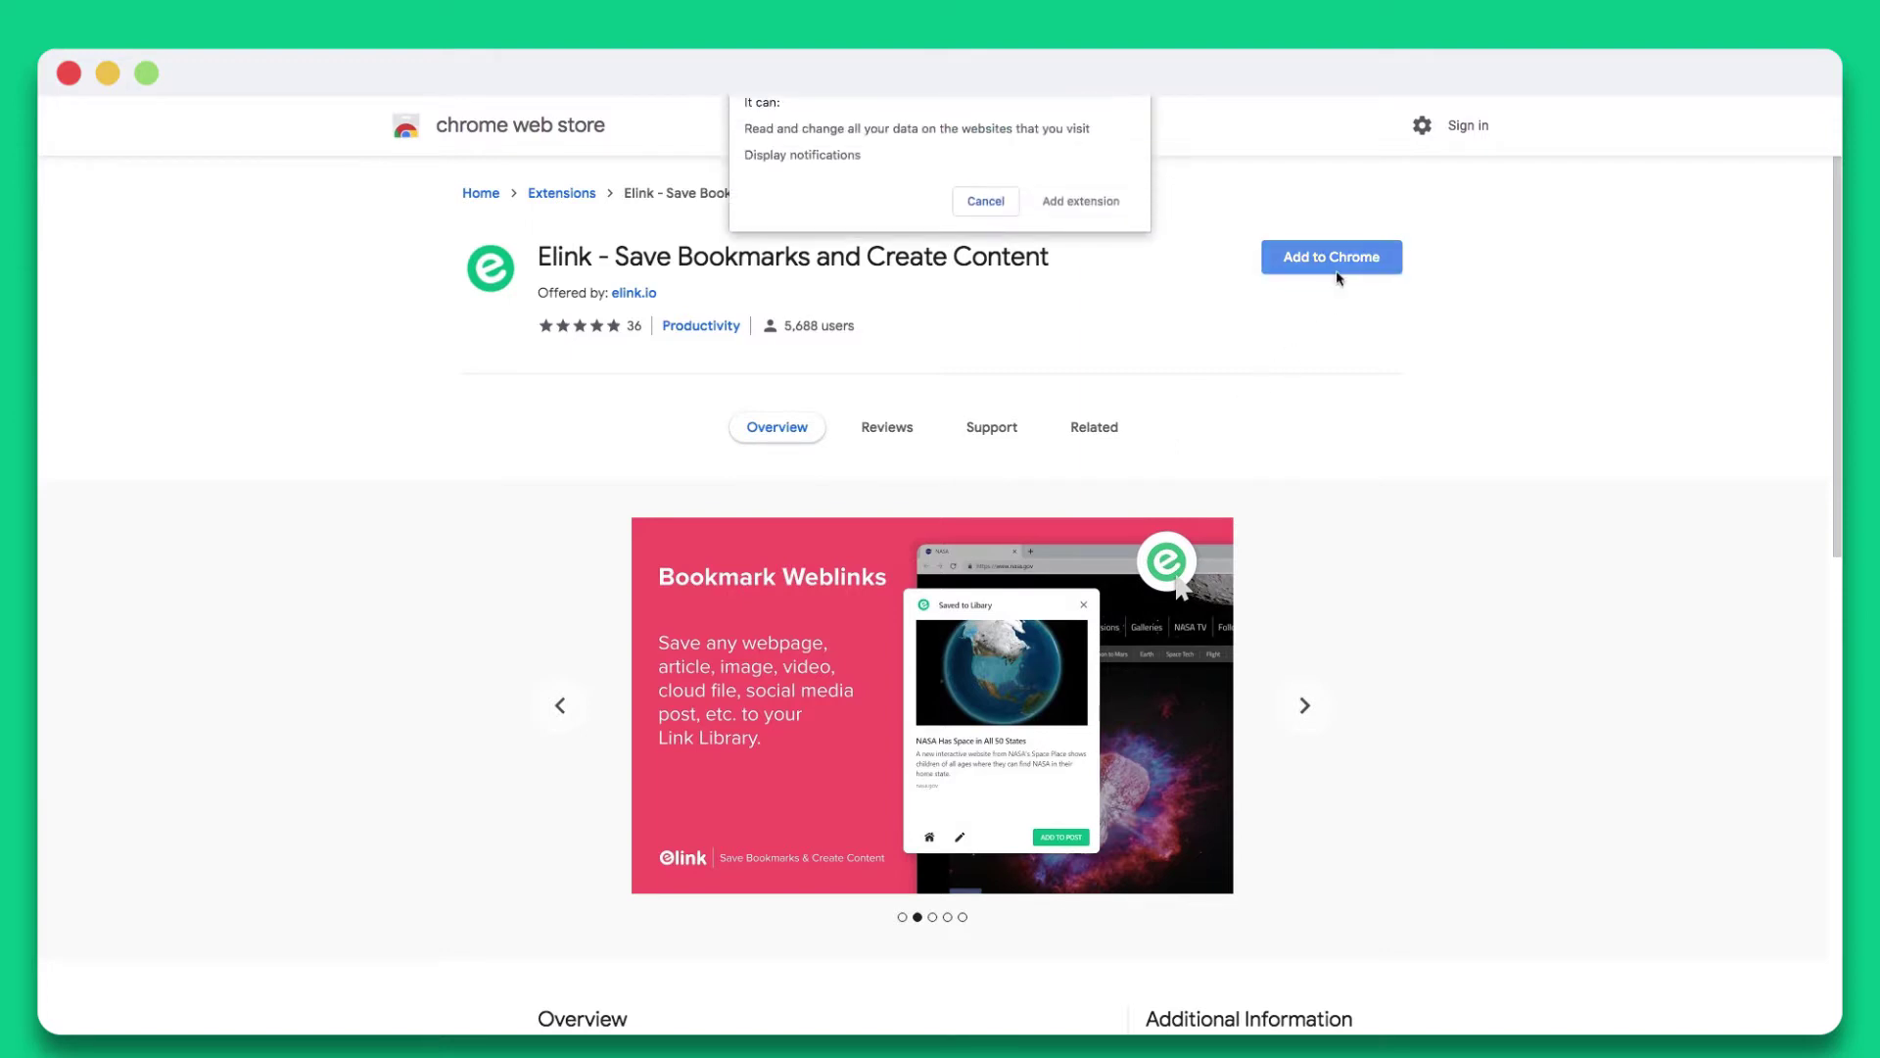
{"action": "left_click", "coordinate": [1132, 206]}
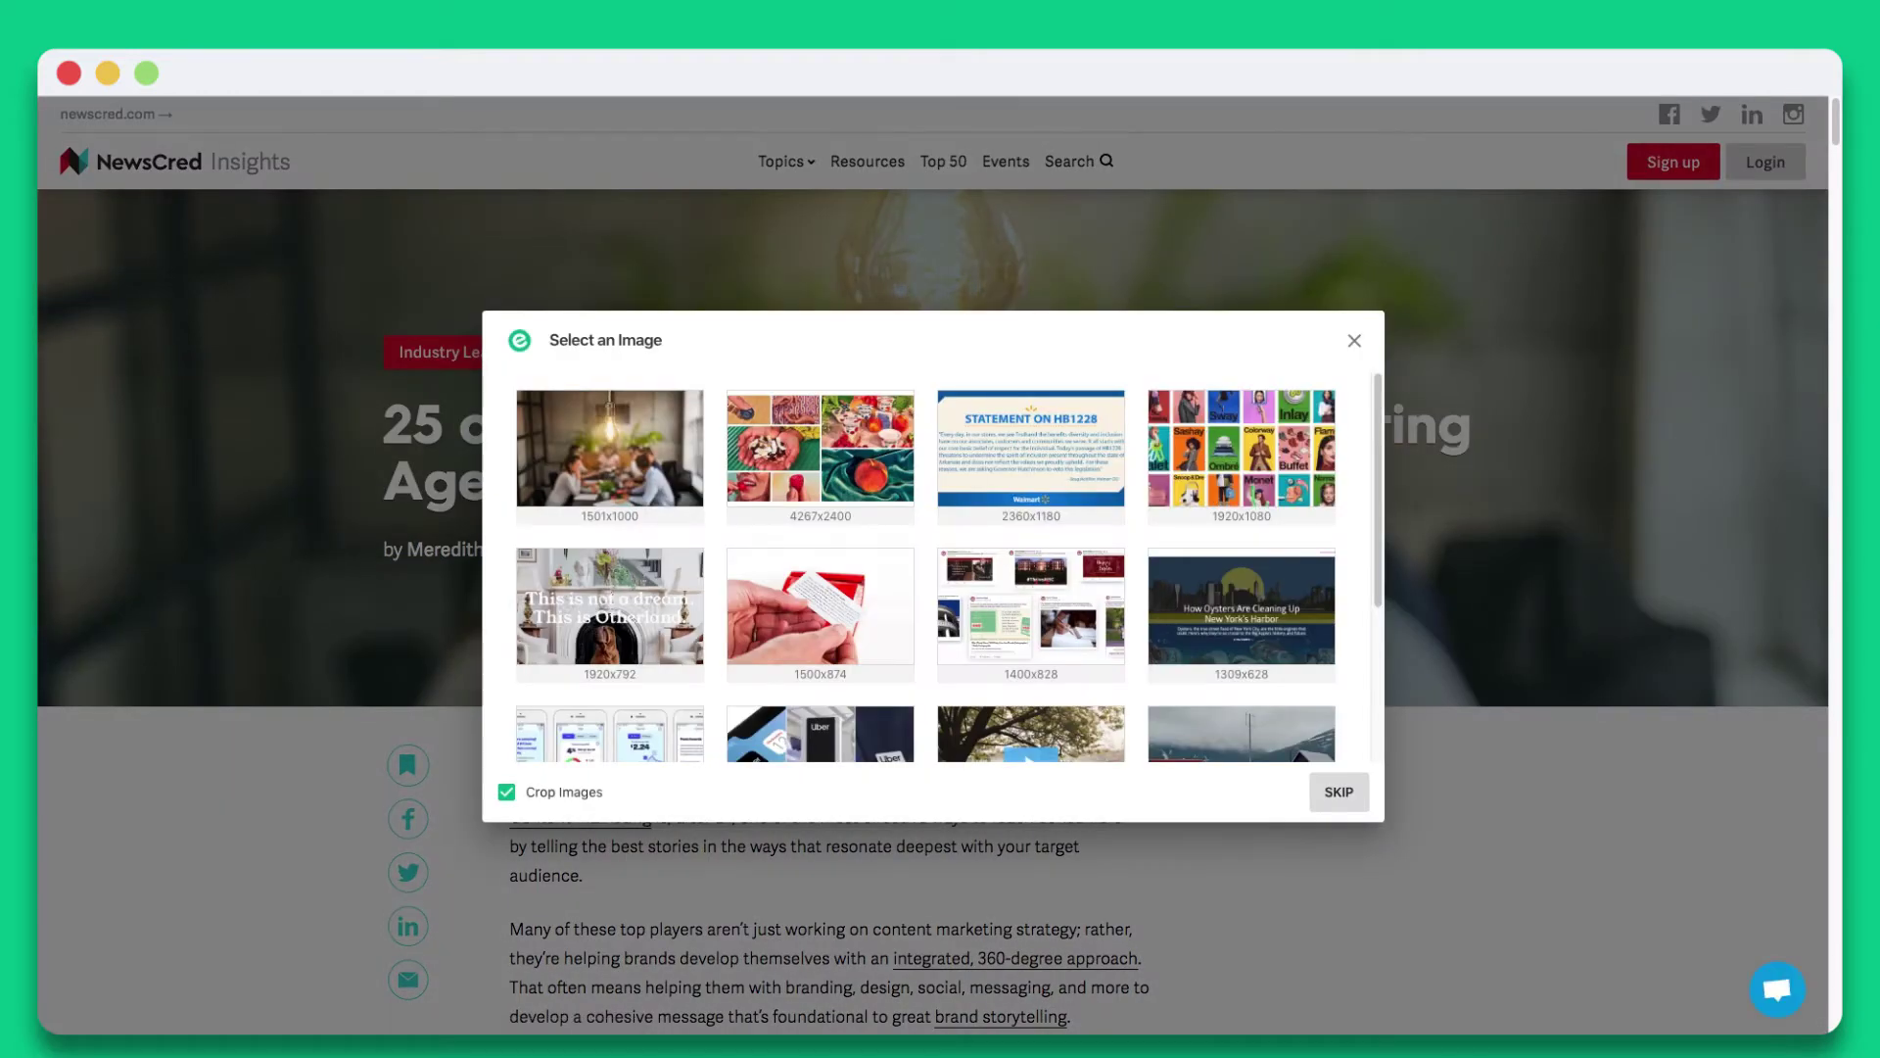
Save the NewsCred article with the first image and an edited title and description
{"action": "left_click", "coordinate": [607, 480]}
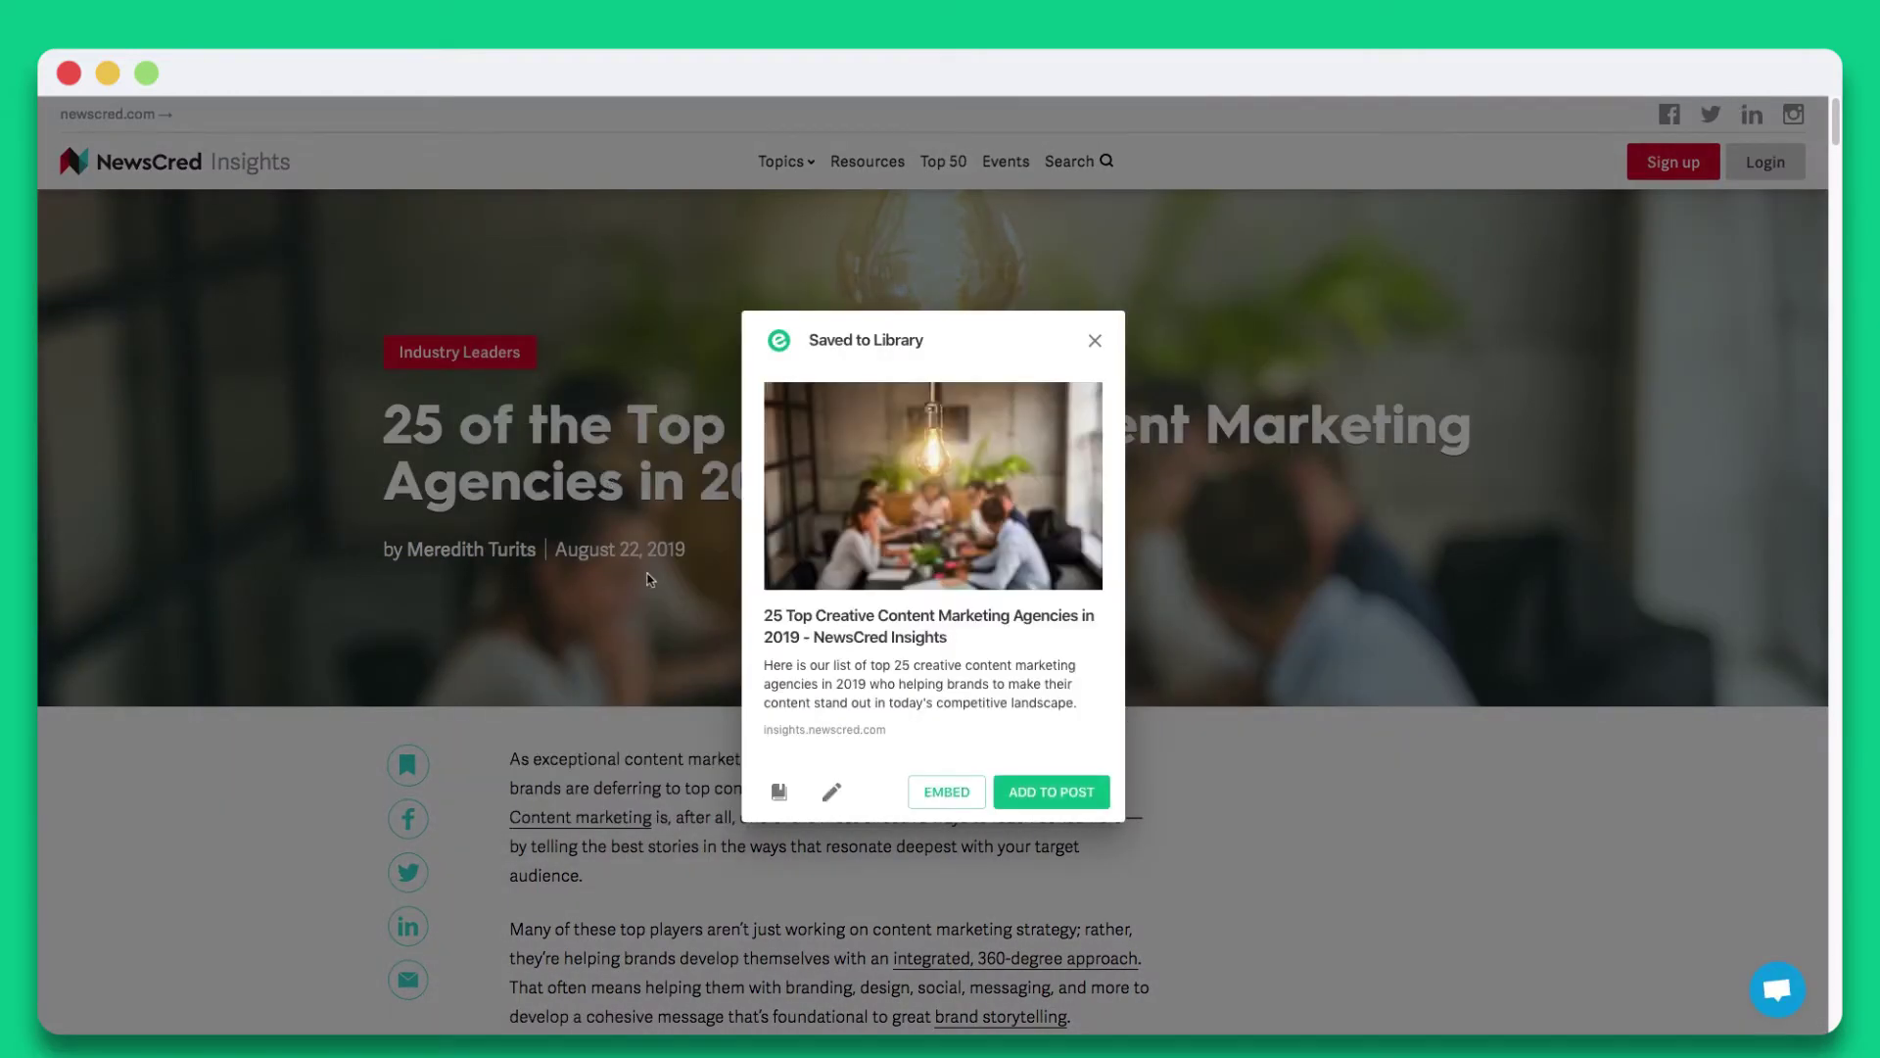
{"action": "left_click", "coordinate": [831, 790]}
{"action": "triple_click", "coordinate": [702, 549]}
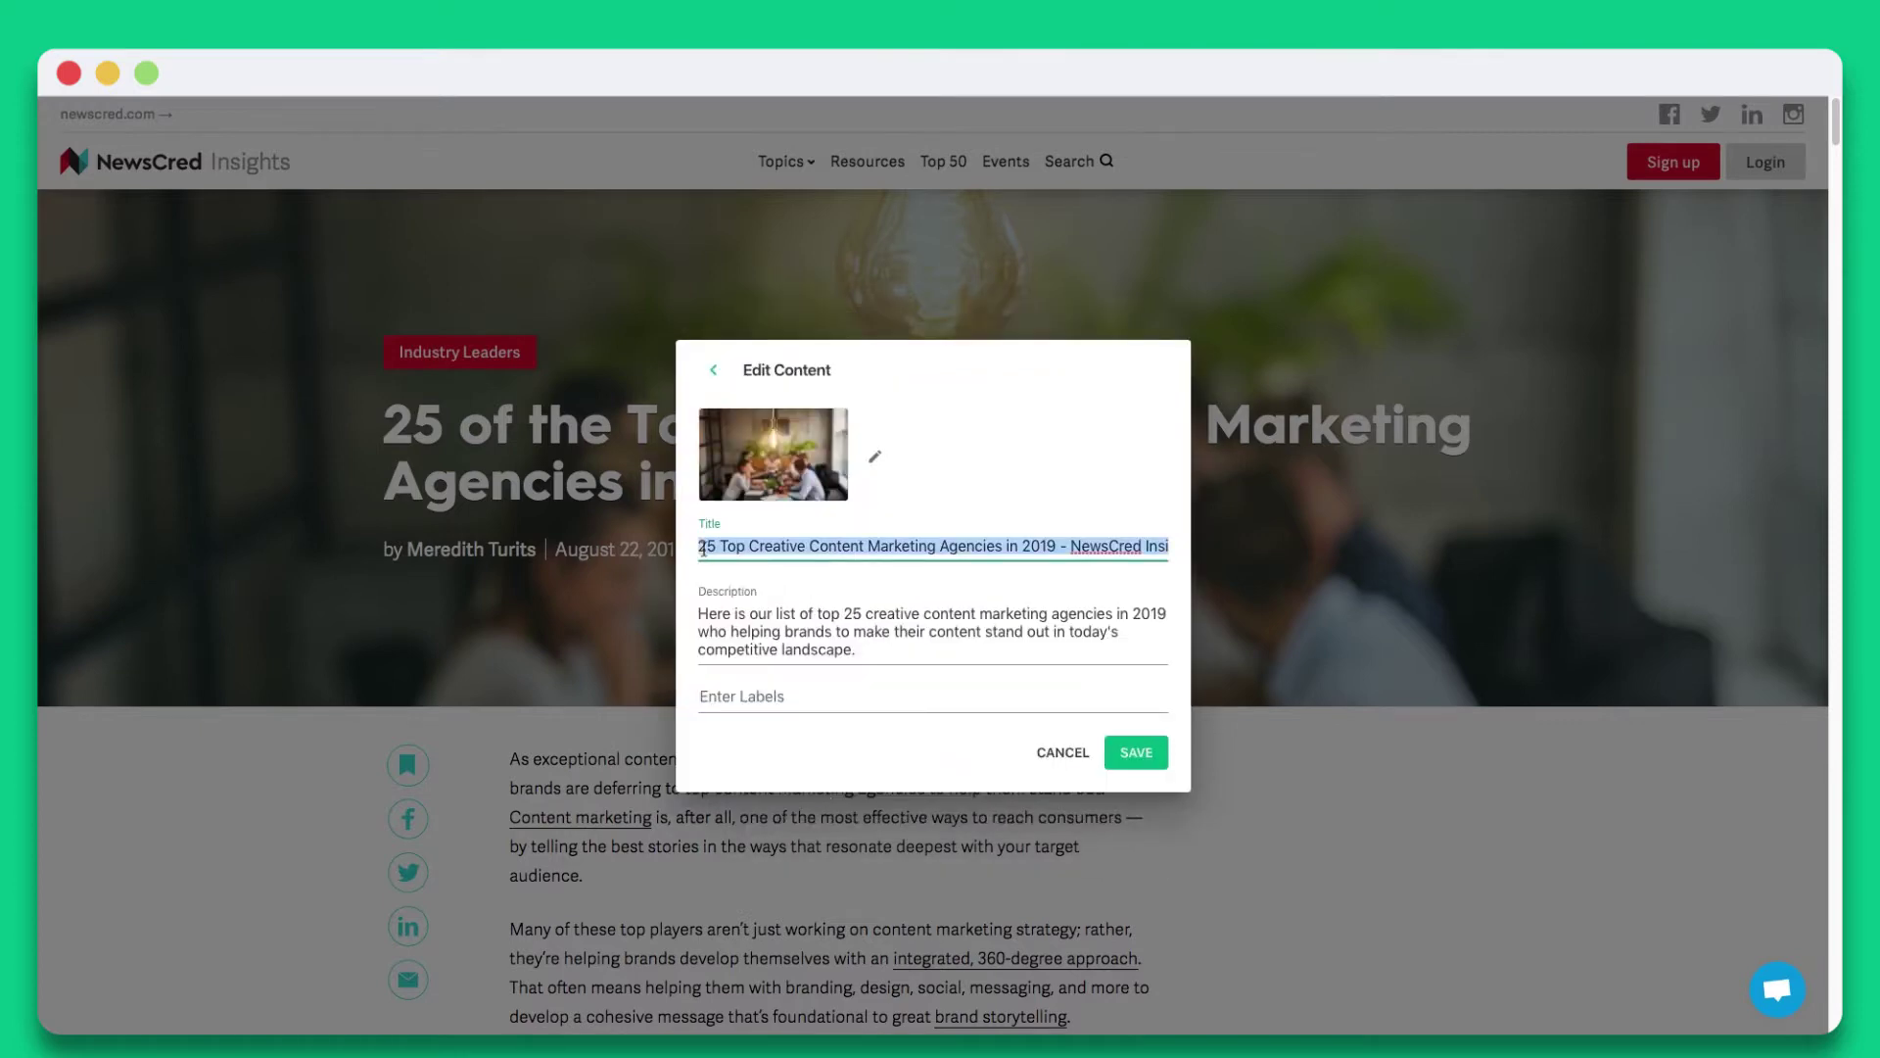
{"action": "triple_click", "coordinate": [702, 619]}
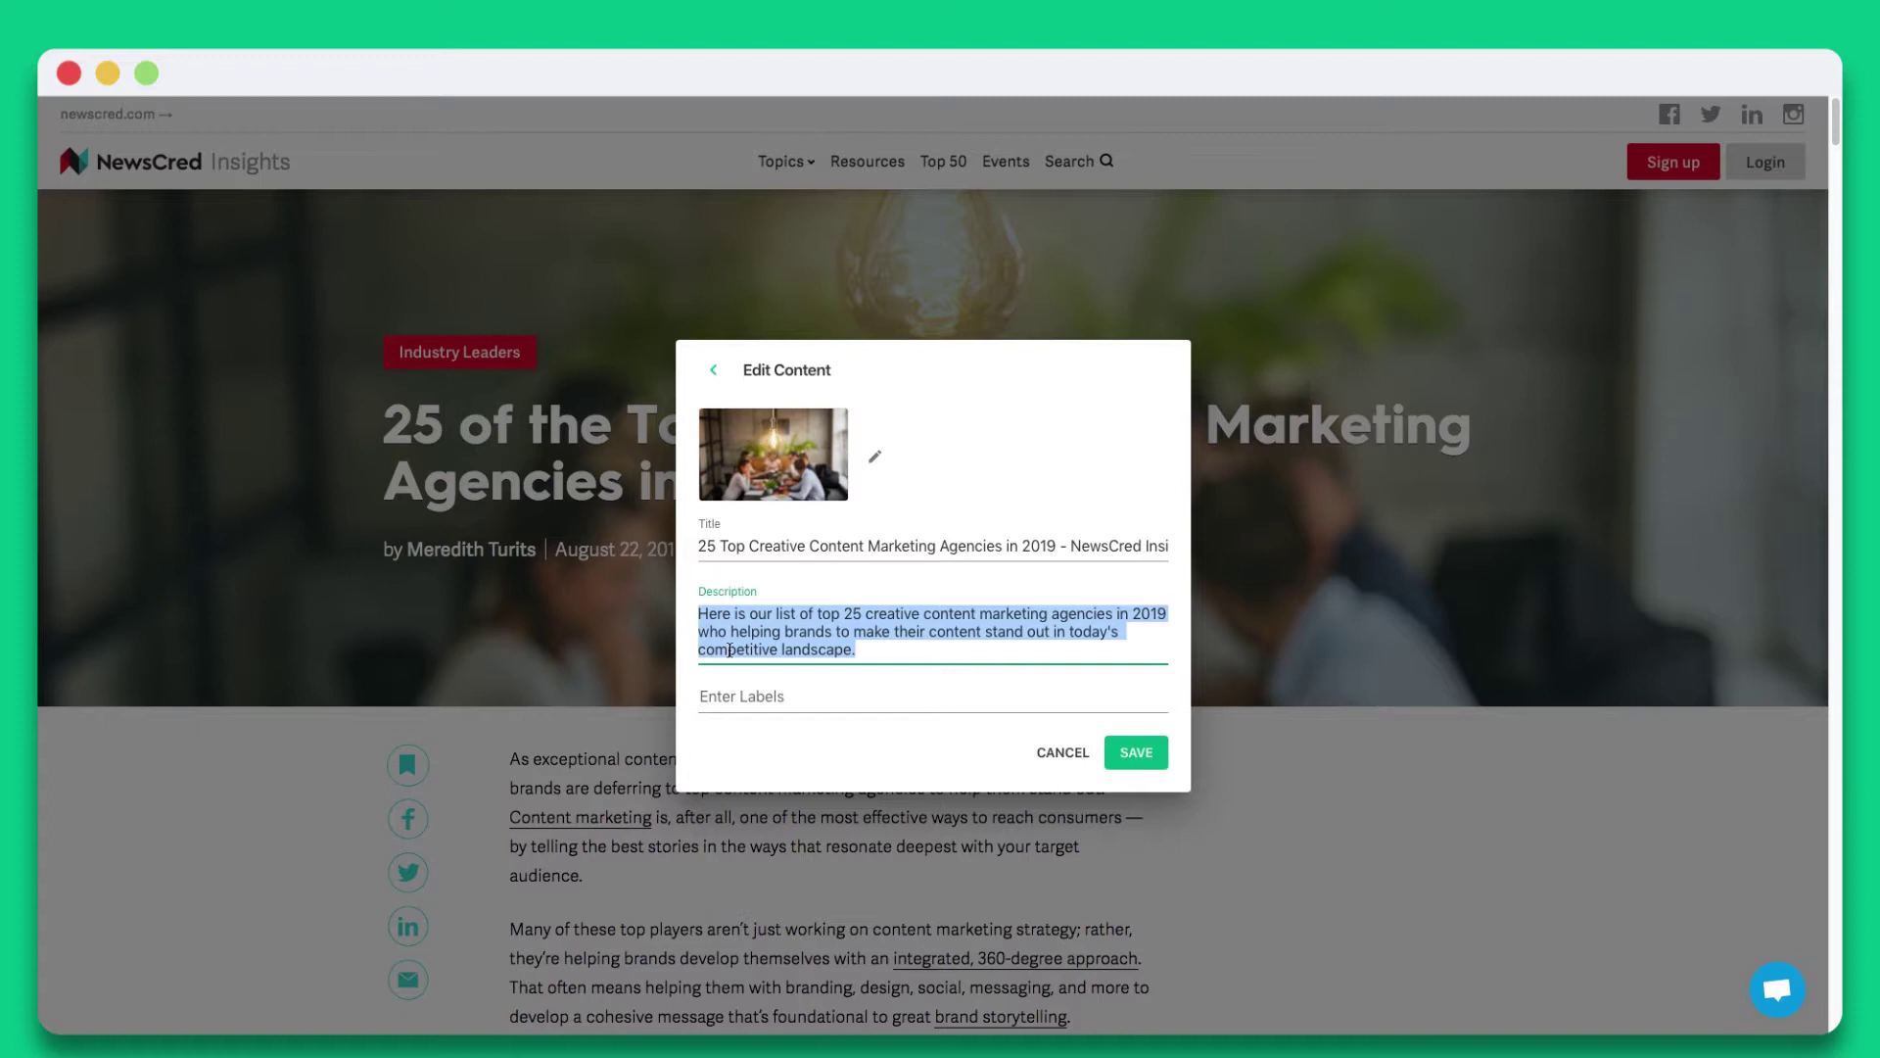
{"action": "left_click", "coordinate": [1136, 754]}
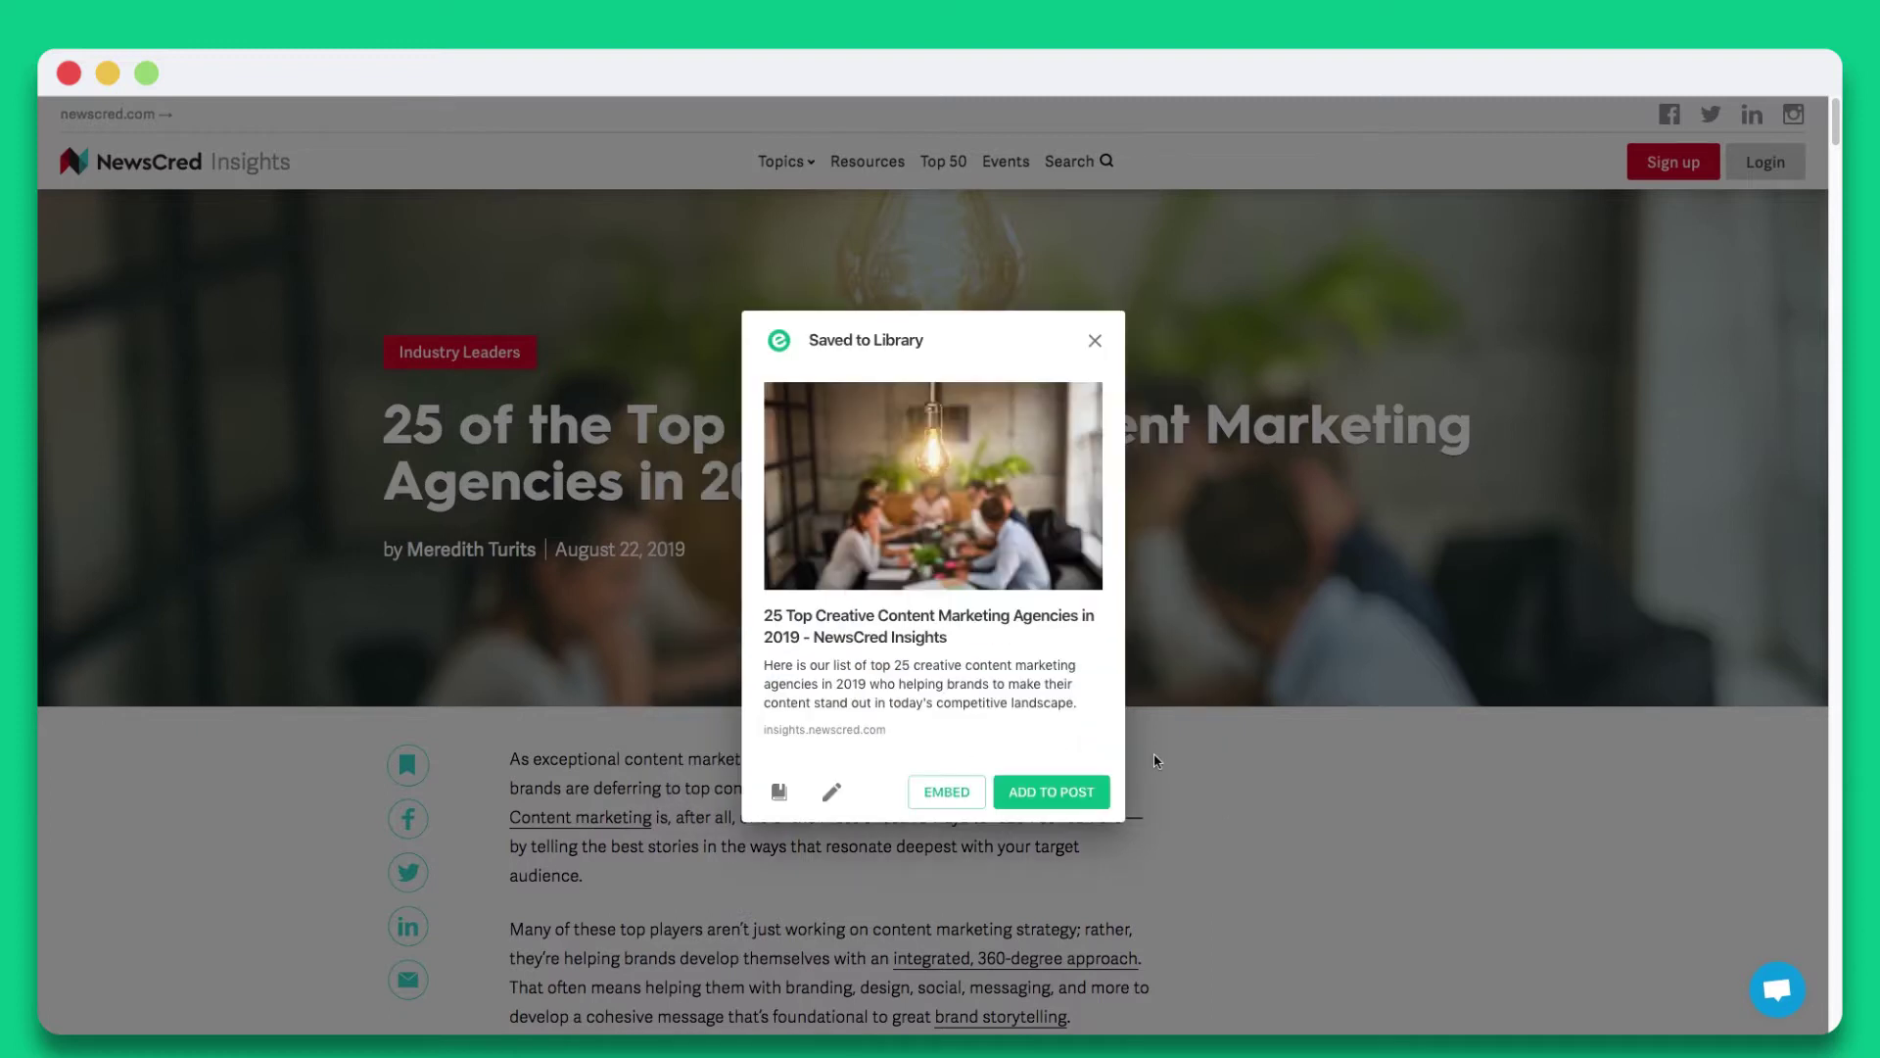
Add the saved link to the published Press Page post
{"action": "left_click", "coordinate": [1077, 793]}
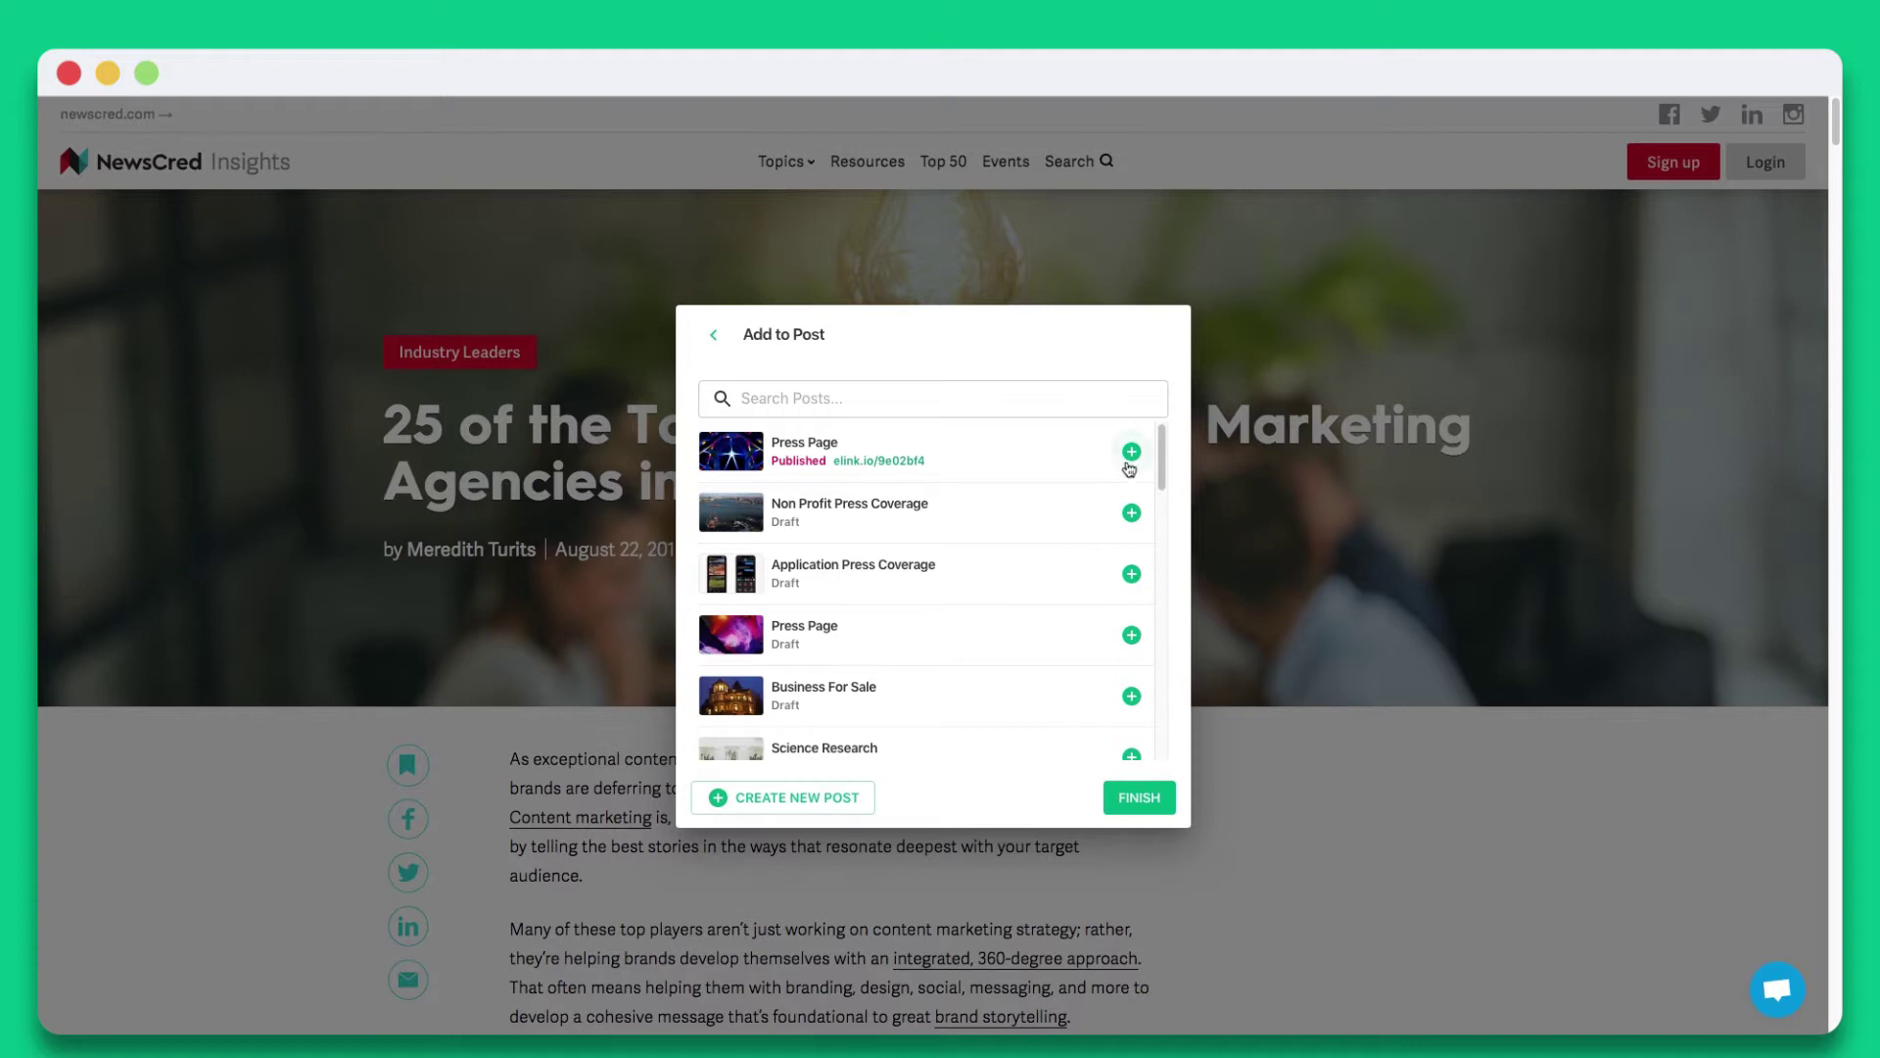
{"action": "left_click", "coordinate": [1131, 452]}
{"action": "left_click", "coordinate": [1139, 810]}
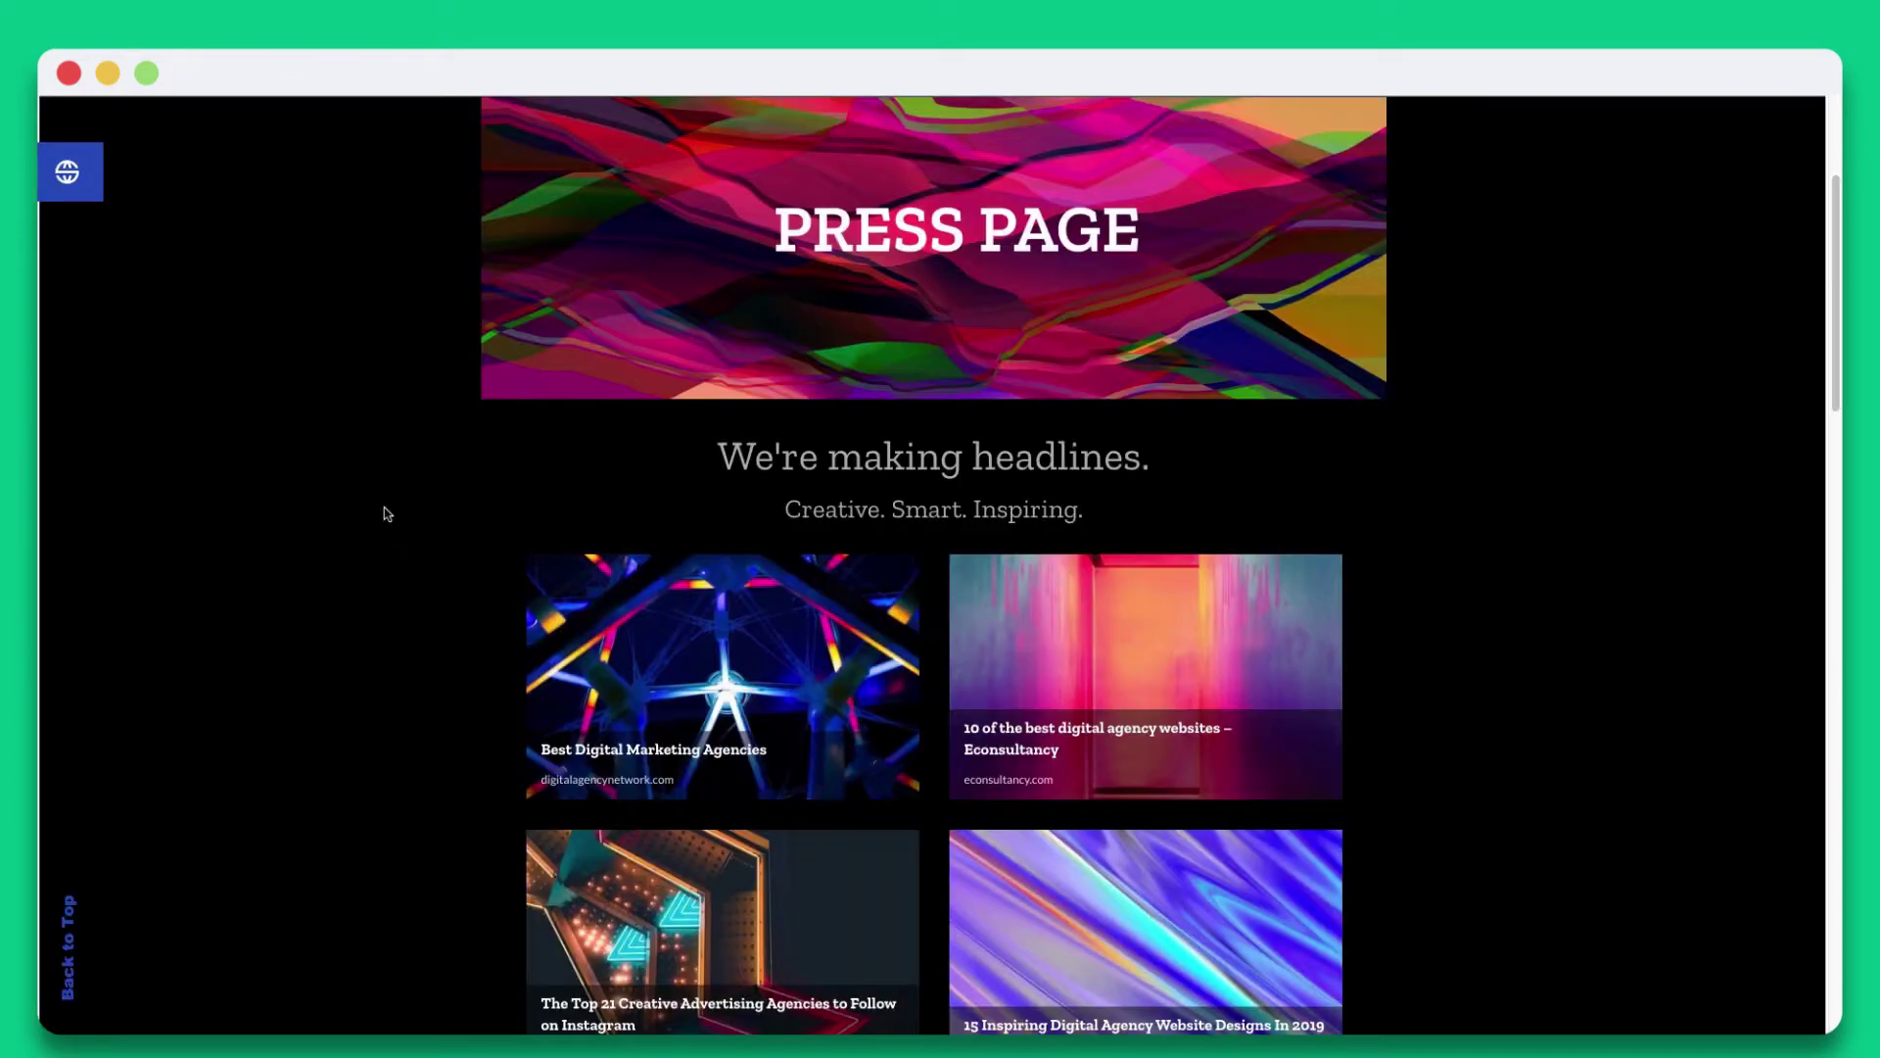